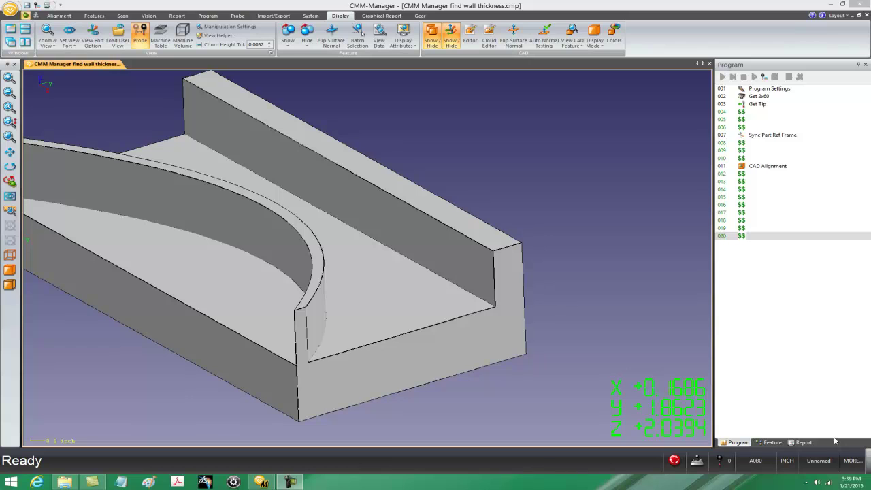
Examine the part's curved thin wall and straight rear wall from above and at an angle
{"action": "scroll", "coordinate": [392, 299], "scroll_direction": "down", "scroll_amount": 3}
{"action": "middle_click_drag", "start_coordinate": [396, 288], "coordinate": [347, 224]}
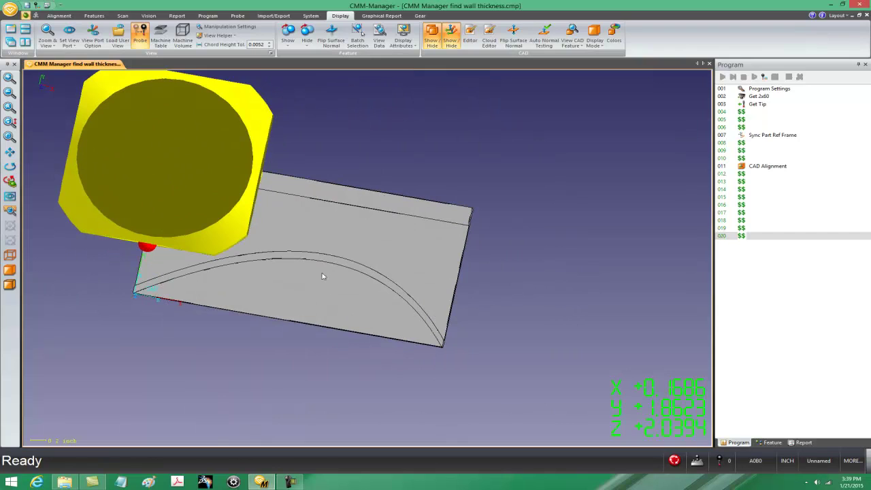
{"action": "middle_click_drag", "start_coordinate": [304, 262], "coordinate": [355, 250]}
{"action": "scroll", "coordinate": [355, 249], "scroll_direction": "up", "scroll_amount": 2}
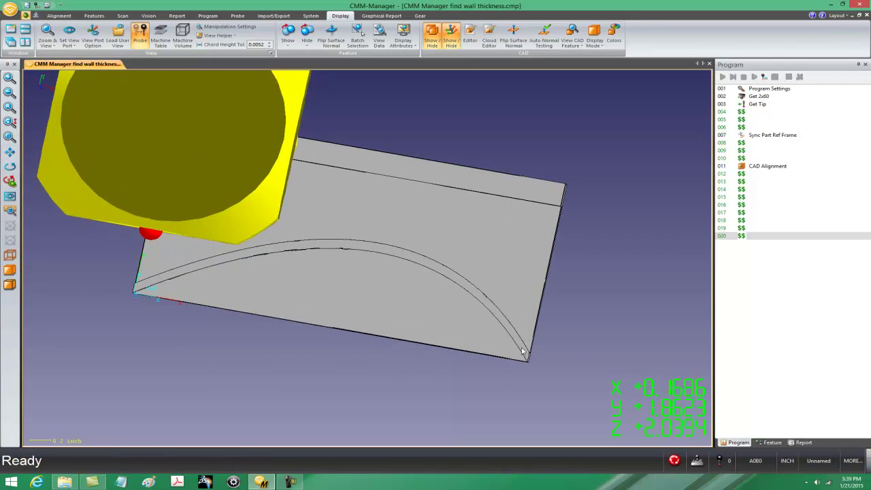
{"action": "middle_click_drag", "start_coordinate": [348, 313], "coordinate": [366, 307]}
{"action": "middle_click_drag", "start_coordinate": [303, 258], "coordinate": [195, 229]}
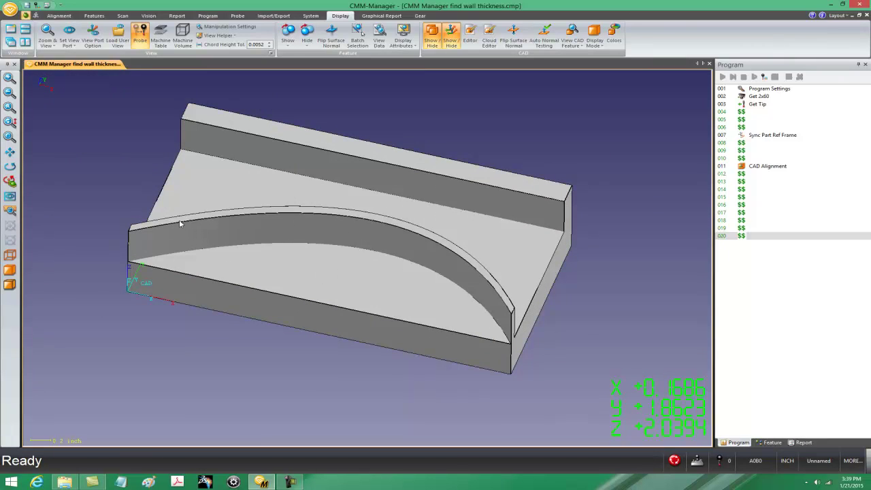
{"action": "middle_click_drag", "start_coordinate": [461, 269], "coordinate": [390, 277]}
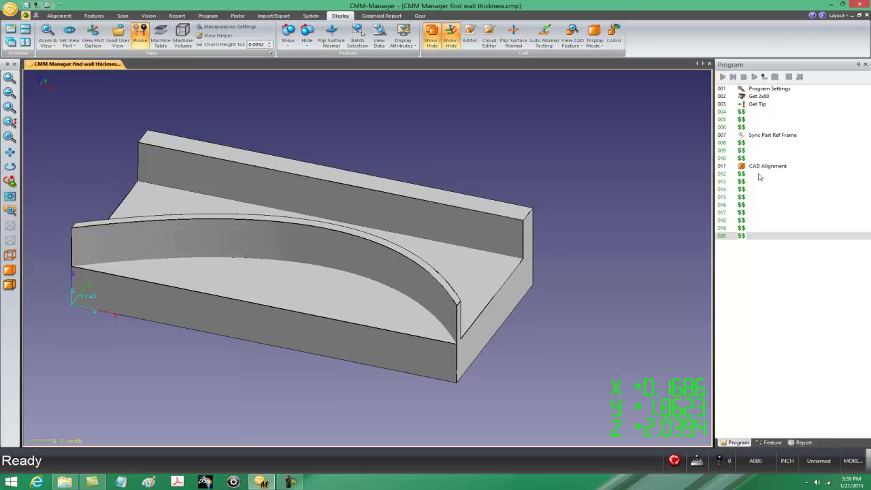
Inspect the part beneath the probe, briefly showing the machine table and hiding it again
{"action": "right_click_drag", "start_coordinate": [448, 267], "coordinate": [370, 210]}
{"action": "middle_click_drag", "start_coordinate": [370, 210], "coordinate": [422, 261]}
{"action": "right_click_drag", "start_coordinate": [422, 261], "coordinate": [422, 283]}
{"action": "key", "text": "t"}
{"action": "middle_click_drag", "start_coordinate": [422, 283], "coordinate": [406, 295]}
{"action": "right_click_drag", "start_coordinate": [405, 296], "coordinate": [417, 313]}
{"action": "middle_click_drag", "start_coordinate": [416, 313], "coordinate": [423, 331]}
{"action": "right_click_drag", "start_coordinate": [422, 331], "coordinate": [400, 279]}
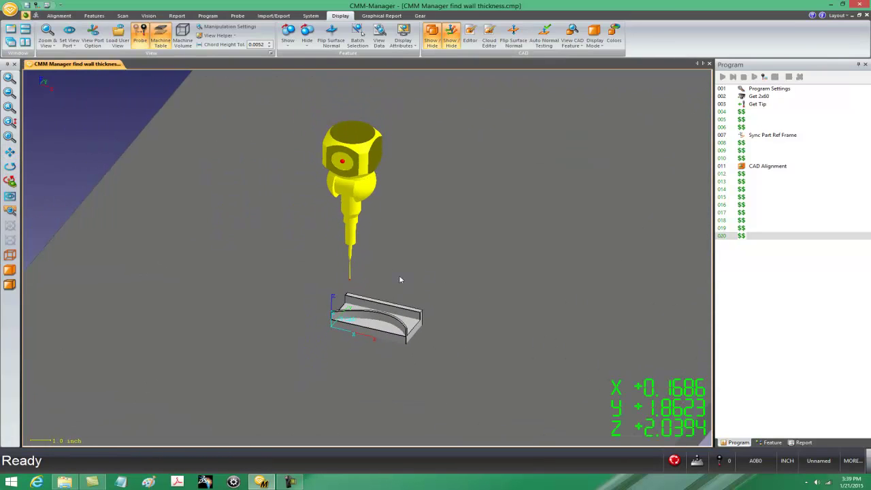
{"action": "middle_click_drag", "start_coordinate": [407, 256], "coordinate": [395, 269]}
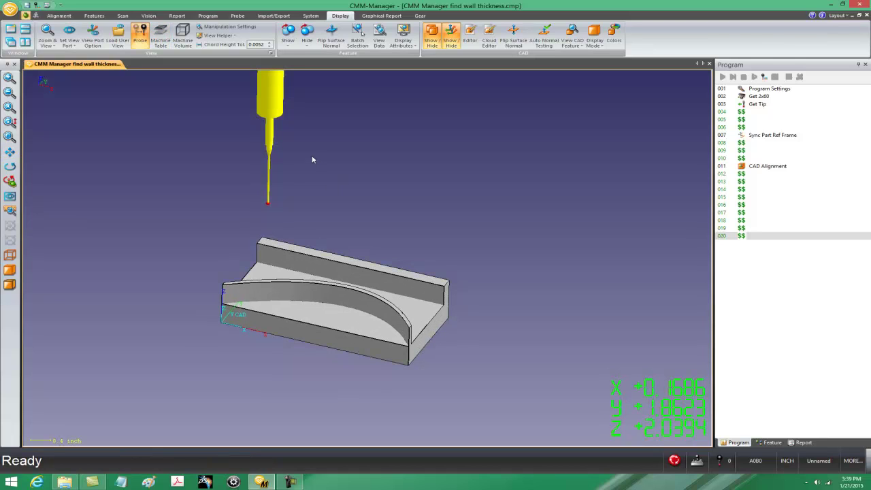
Switch out of program teaching so that features are created directly in the feature list
{"action": "left_click", "coordinate": [26, 16]}
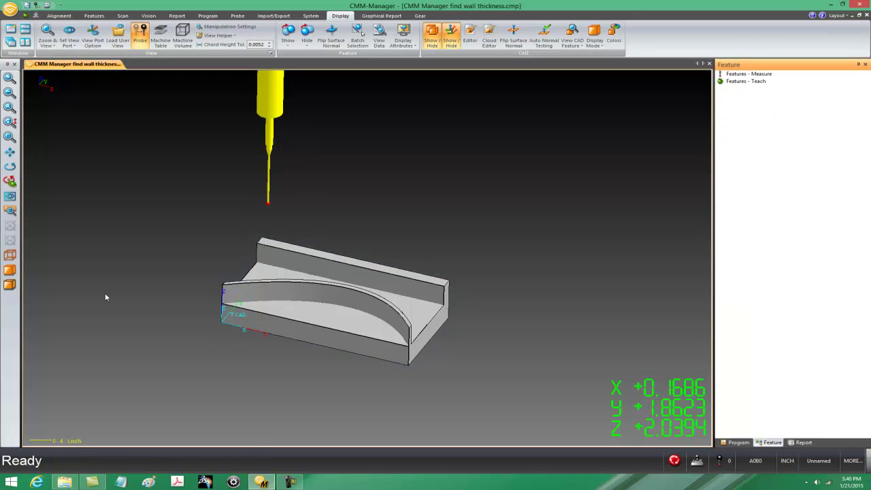
{"action": "middle_click_drag", "start_coordinate": [420, 279], "coordinate": [407, 252]}
{"action": "scroll", "coordinate": [428, 284], "scroll_direction": "up", "scroll_amount": 3}
{"action": "middle_click_drag", "start_coordinate": [349, 248], "coordinate": [384, 235]}
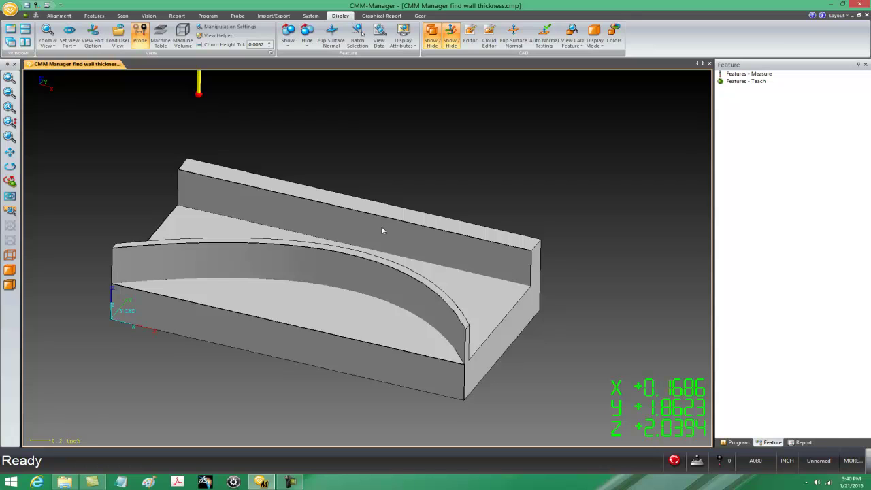
Pick and define POINT1 on the inner face of the straight wall at X 1.9476, Y 1.7500, Z 0.9012
{"action": "left_click", "coordinate": [94, 16]}
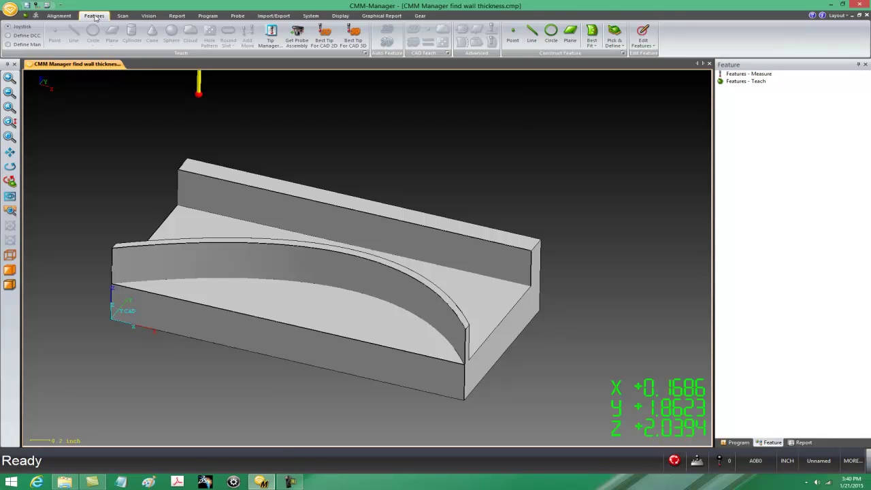
{"action": "left_click", "coordinate": [617, 34]}
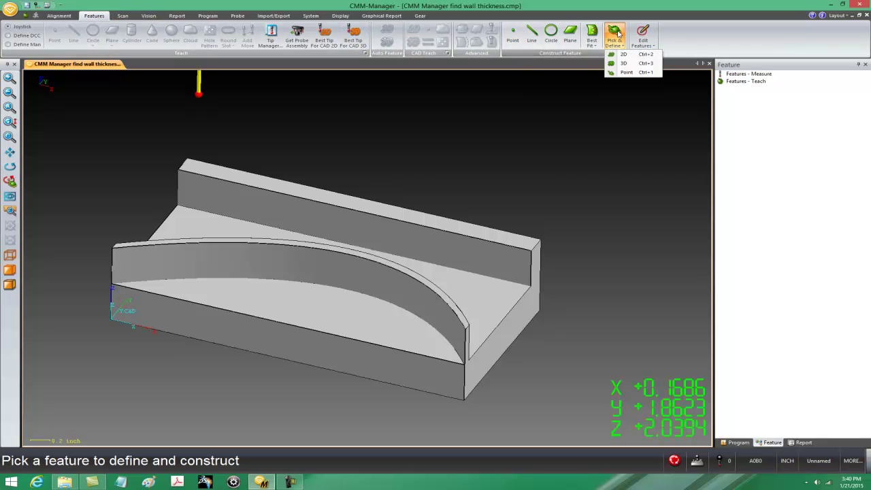
{"action": "left_click", "coordinate": [629, 72]}
{"action": "scroll", "coordinate": [422, 174], "scroll_direction": "up", "scroll_amount": 5}
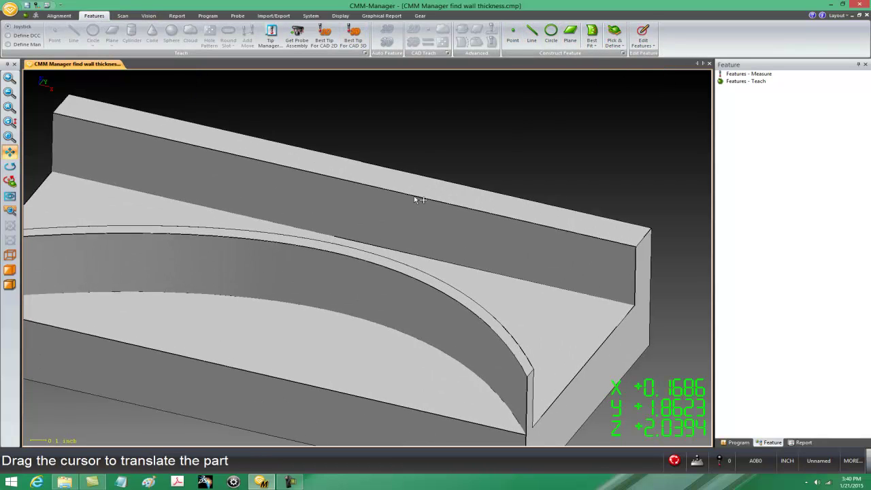
{"action": "scroll", "coordinate": [417, 200], "scroll_direction": "up", "scroll_amount": 2}
{"action": "left_click", "coordinate": [309, 237]}
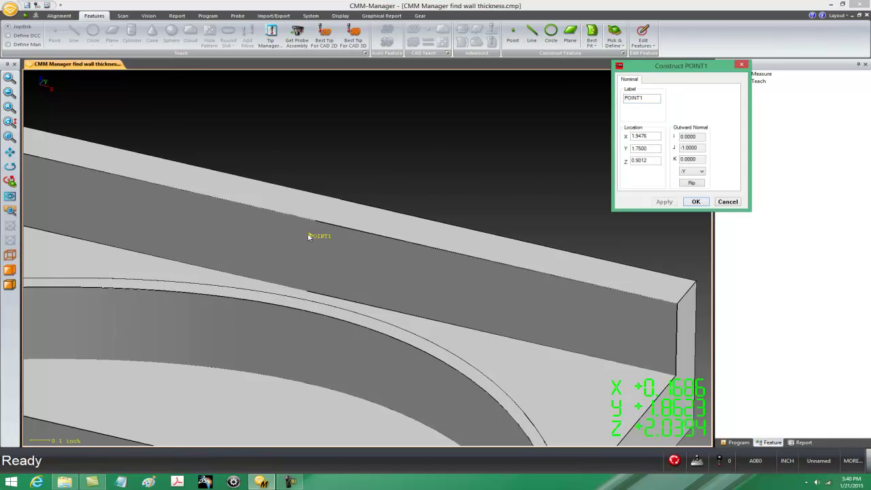
{"action": "scroll", "coordinate": [318, 277], "scroll_direction": "down", "scroll_amount": 4}
{"action": "middle_click_drag", "start_coordinate": [305, 248], "coordinate": [309, 241]}
{"action": "scroll", "coordinate": [320, 233], "scroll_direction": "down", "scroll_amount": 1}
{"action": "scroll", "coordinate": [387, 253], "scroll_direction": "up", "scroll_amount": 5}
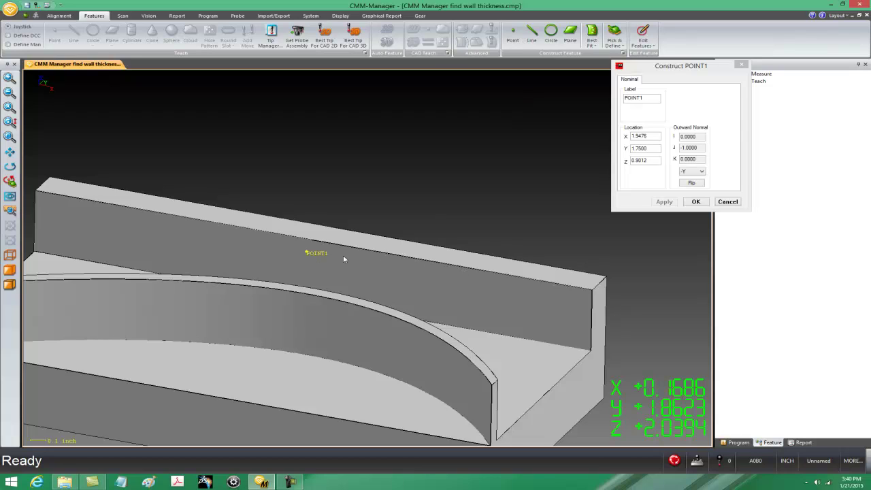
{"action": "left_click", "coordinate": [695, 202]}
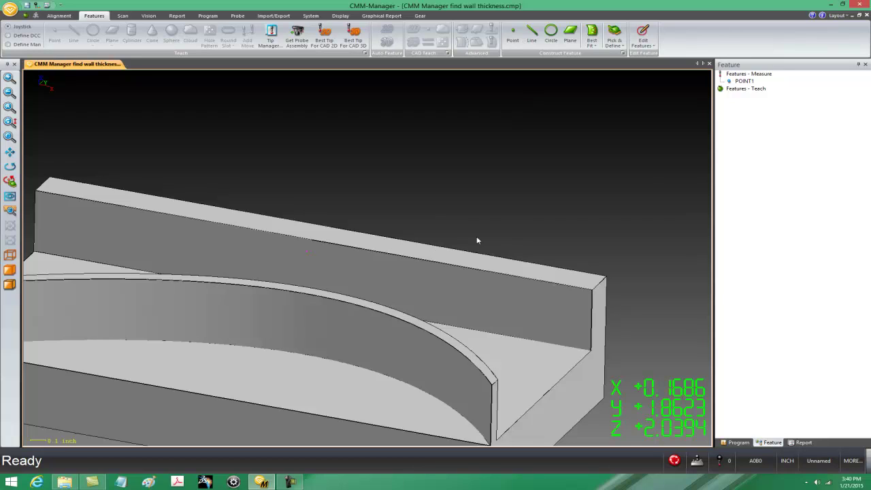
Add POINT1 to the CAD model using the Actual feature type
{"action": "left_click", "coordinate": [746, 82]}
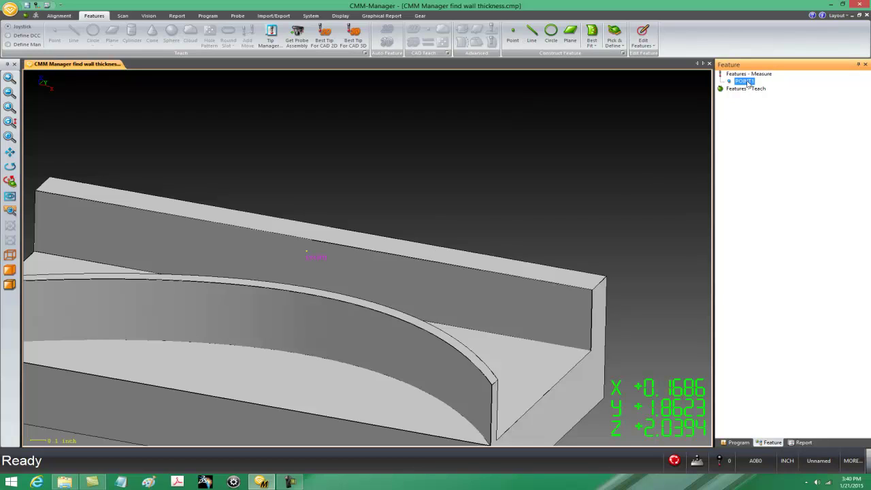
{"action": "right_click", "coordinate": [747, 82]}
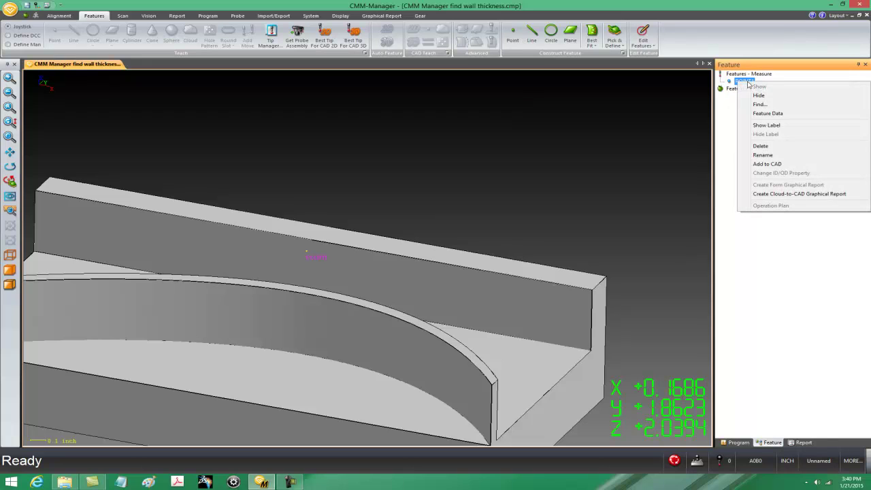
{"action": "left_click", "coordinate": [778, 168]}
{"action": "left_click_drag", "start_coordinate": [455, 201], "coordinate": [590, 132]}
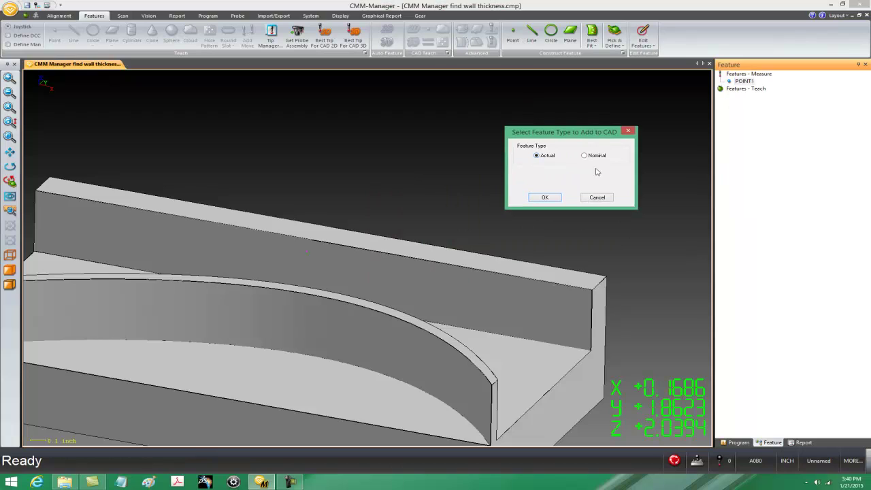
{"action": "left_click", "coordinate": [545, 198]}
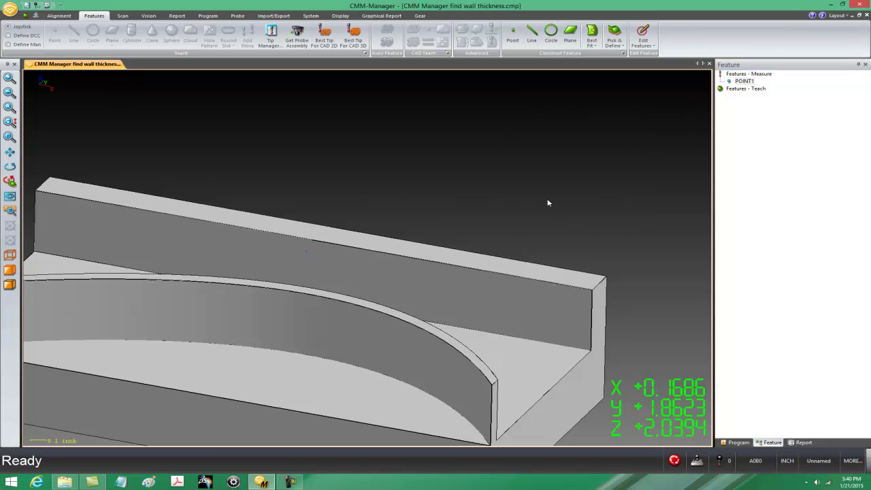
Delete POINT1 from the measured features
{"action": "left_click", "coordinate": [744, 82]}
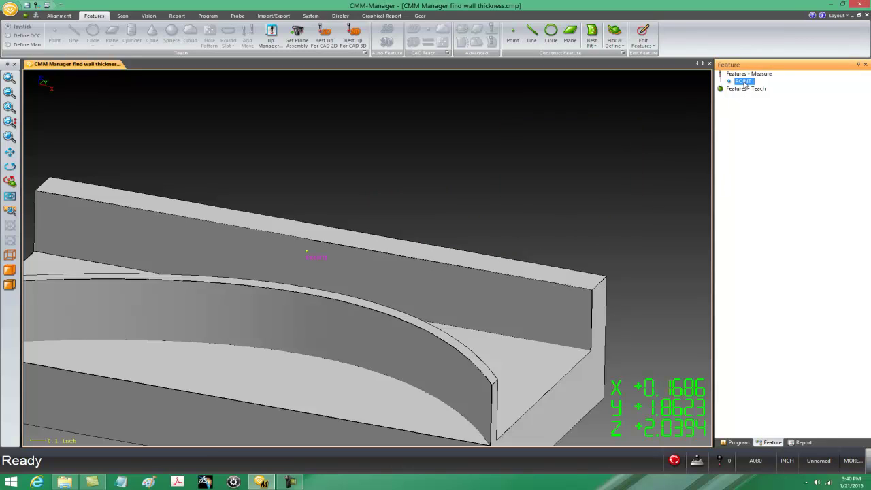
{"action": "right_click", "coordinate": [745, 85]}
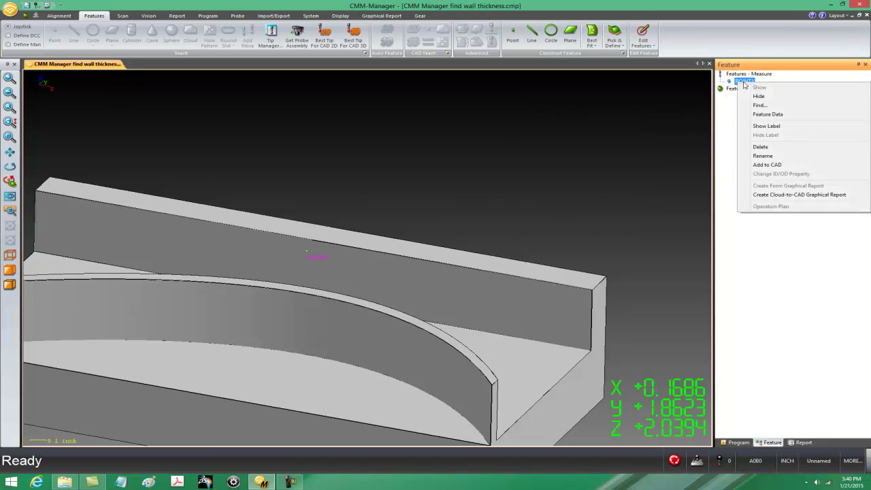
{"action": "left_click", "coordinate": [761, 147]}
{"action": "left_click", "coordinate": [456, 259]}
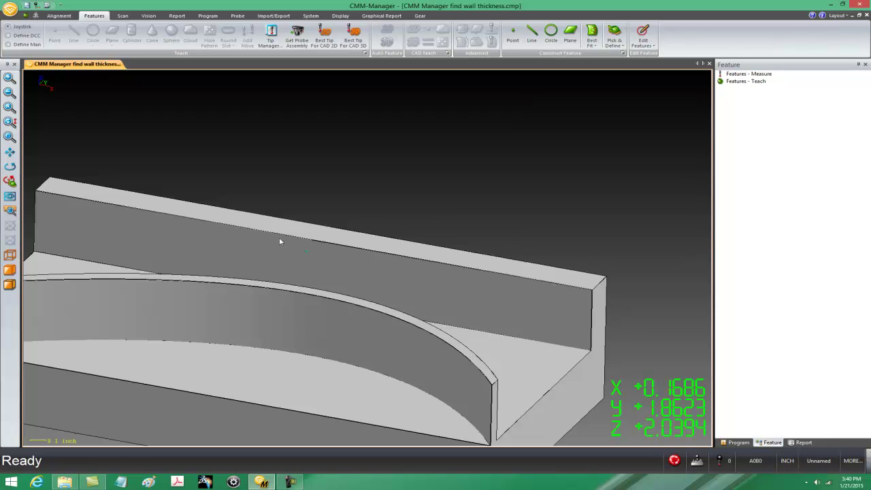
Try to pick and define a point feature at the CAD point on the straight wall's inner face
{"action": "scroll", "coordinate": [315, 278], "scroll_direction": "down", "scroll_amount": 1}
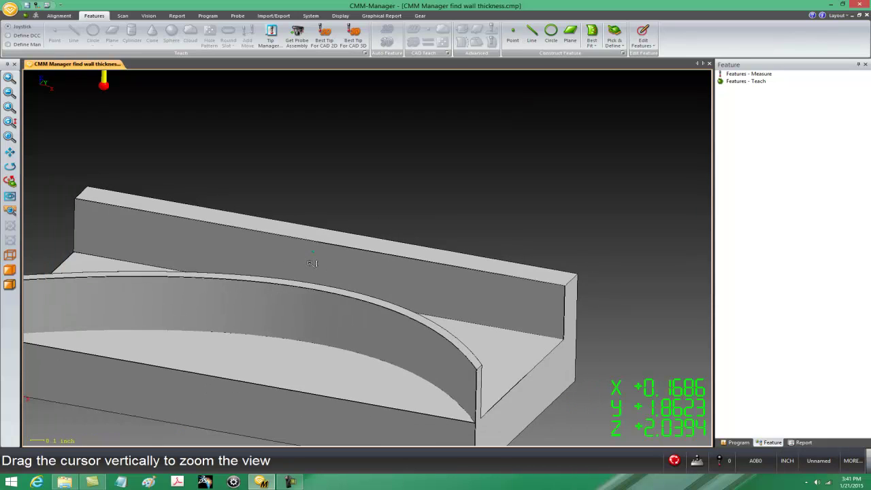
{"action": "left_click", "coordinate": [611, 37]}
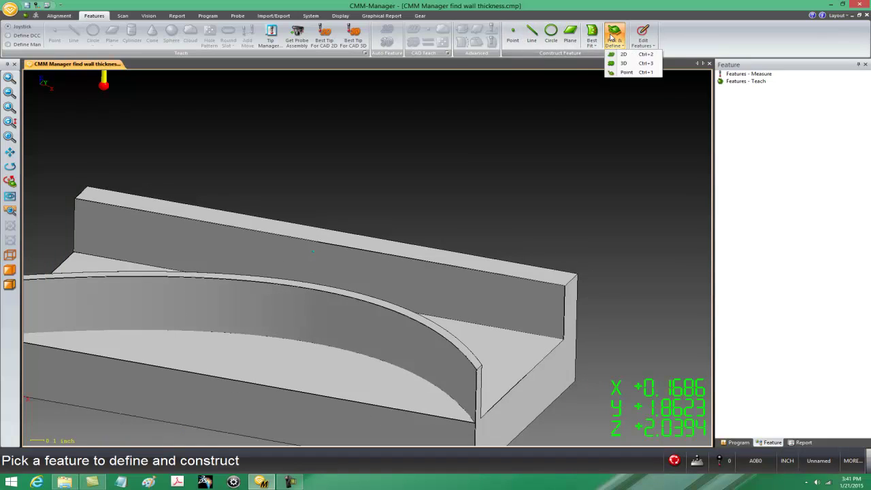
{"action": "left_click", "coordinate": [626, 72]}
{"action": "left_click", "coordinate": [313, 253]}
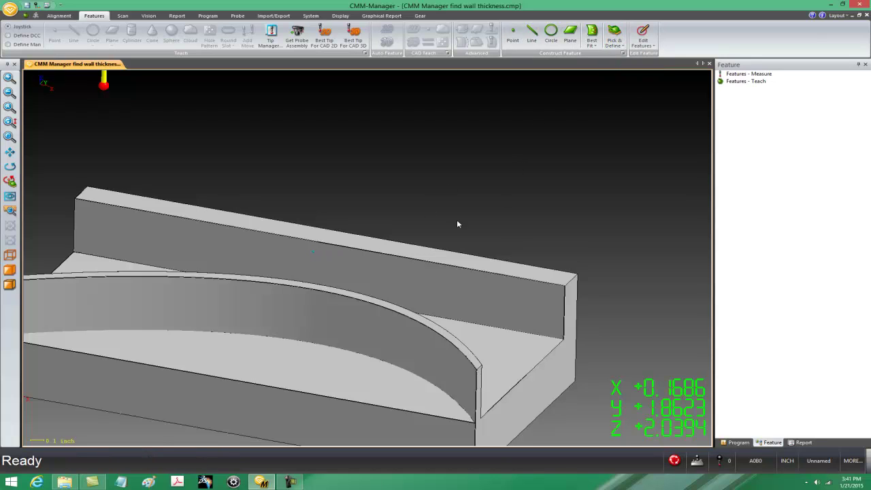
Open the CAD cloud editor and highlight POINT1 of CLOUD1 on the straight wall's inner face
{"action": "middle_click_drag", "start_coordinate": [355, 257], "coordinate": [292, 266]}
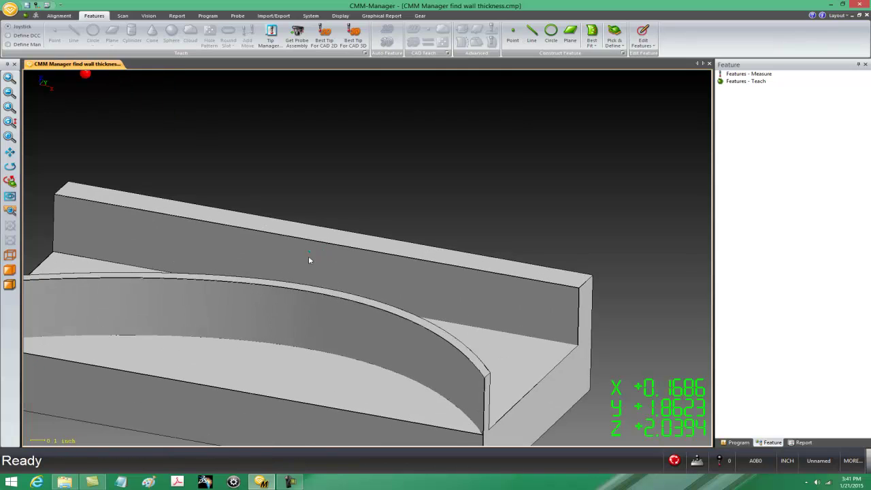
{"action": "middle_click_drag", "start_coordinate": [326, 270], "coordinate": [388, 288]}
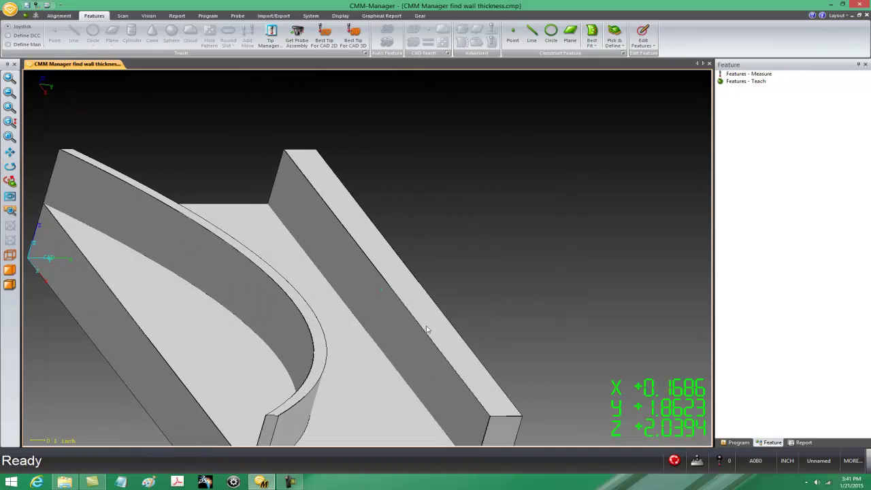
{"action": "middle_click_drag", "start_coordinate": [427, 330], "coordinate": [354, 286]}
{"action": "middle_click_drag", "start_coordinate": [281, 303], "coordinate": [421, 273]}
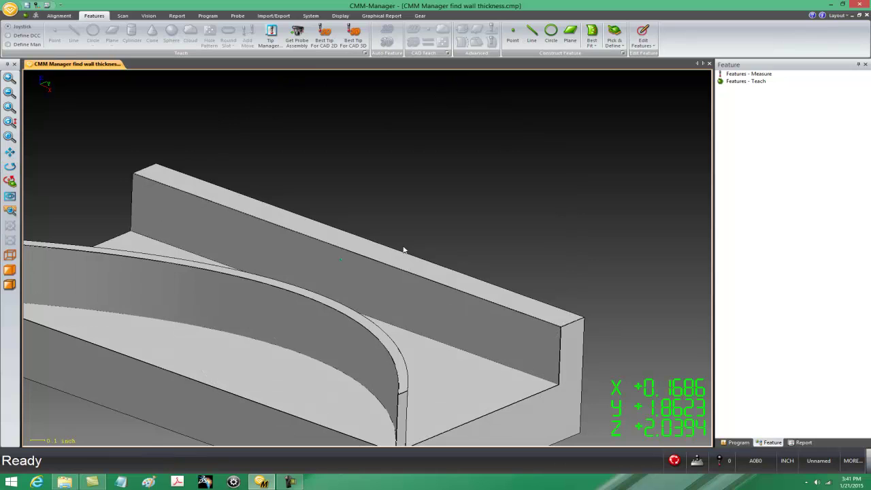
{"action": "left_click", "coordinate": [341, 16]}
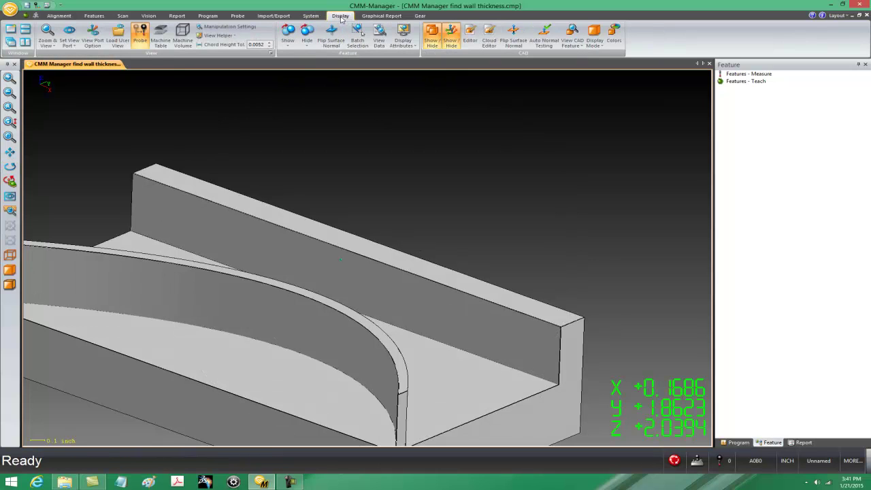
{"action": "left_click", "coordinate": [490, 41]}
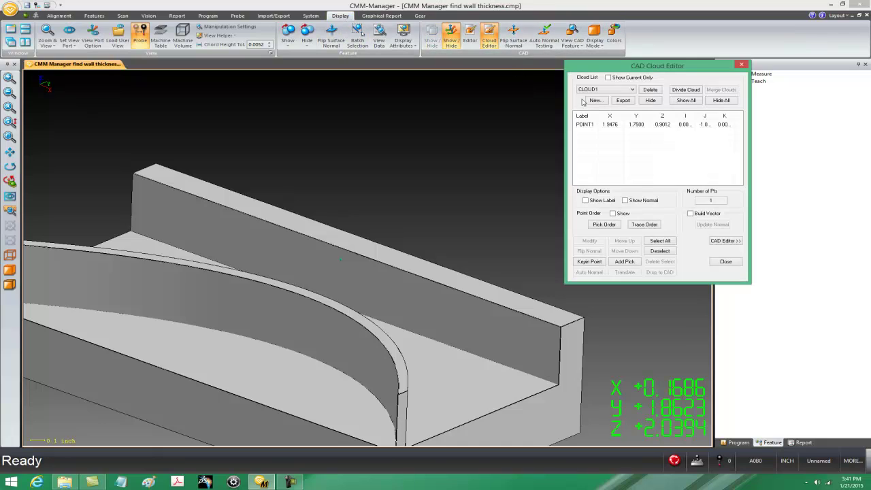
{"action": "left_click", "coordinate": [605, 90]}
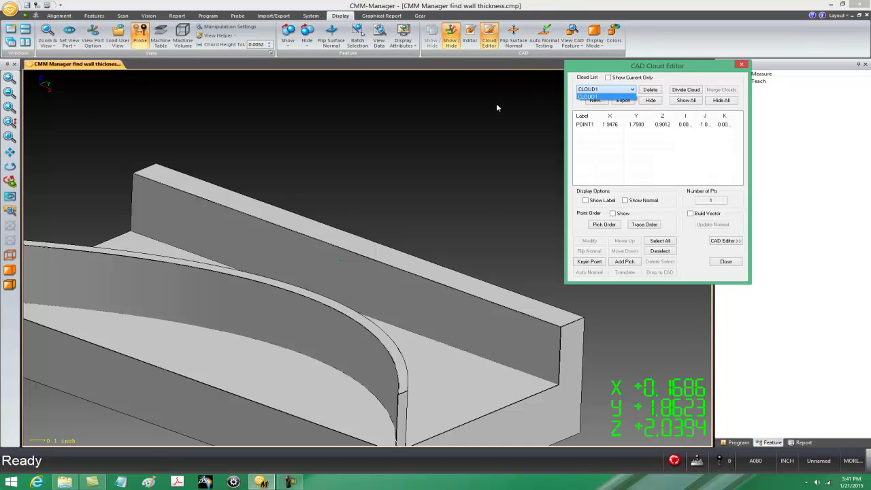
{"action": "left_click", "coordinate": [588, 97]}
{"action": "left_click", "coordinate": [585, 124]}
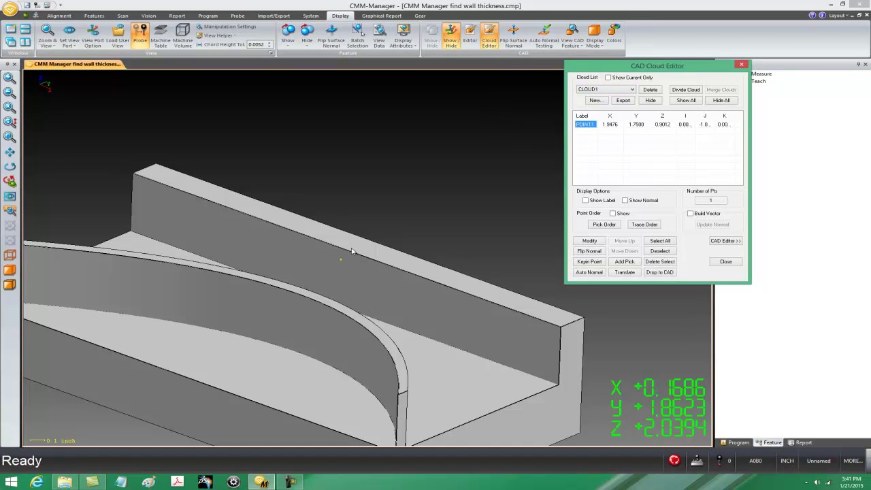
{"action": "middle_click_drag", "start_coordinate": [433, 218], "coordinate": [445, 200]}
{"action": "scroll", "coordinate": [445, 200], "scroll_direction": "up", "scroll_amount": 1}
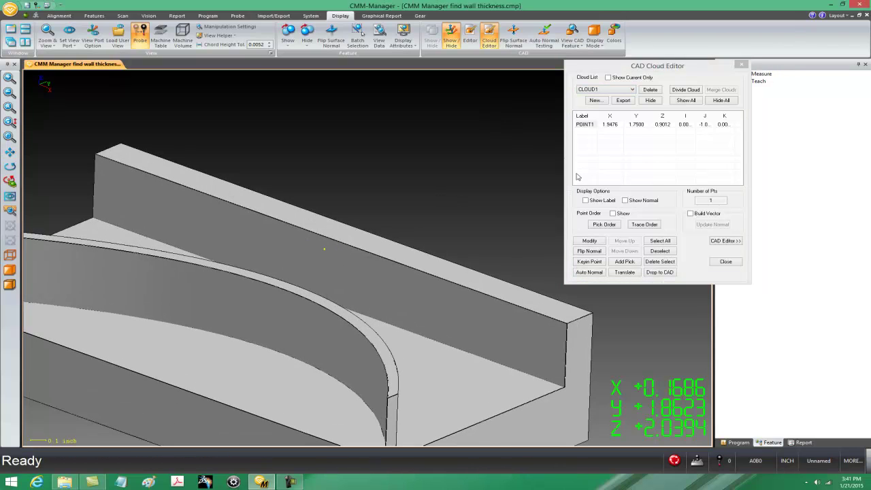
{"action": "left_click", "coordinate": [591, 127]}
{"action": "mouse_move", "coordinate": [362, 256]}
{"action": "left_mouse_down"}
{"action": "mouse_move", "coordinate": [310, 289]}
{"action": "mouse_move", "coordinate": [348, 249]}
{"action": "mouse_move", "coordinate": [408, 243]}
{"action": "mouse_move", "coordinate": [346, 253]}
{"action": "left_mouse_up"}
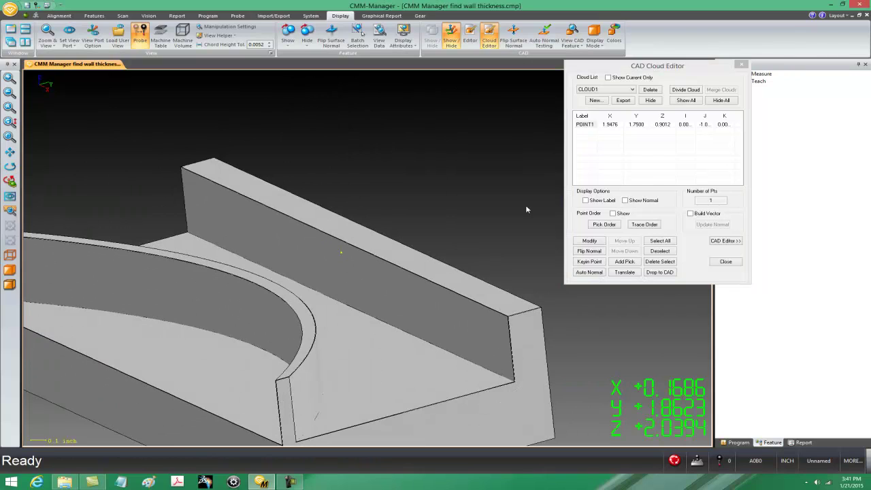
Create a new point cloud named CLOUD1A from POINT1 of CLOUD1 and select its POINT1
{"action": "left_click", "coordinate": [612, 91]}
{"action": "left_click", "coordinate": [608, 96]}
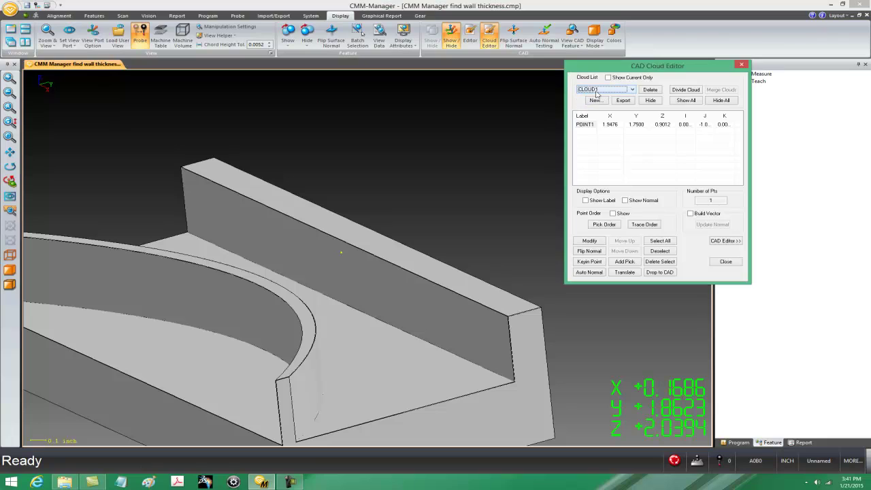
{"action": "left_click", "coordinate": [597, 101]}
{"action": "left_click", "coordinate": [680, 165]}
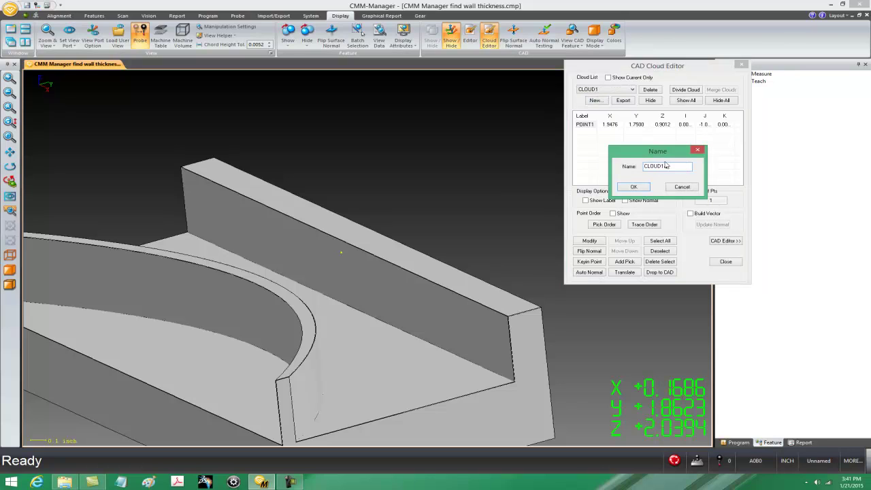
{"action": "type", "text": "A"}
{"action": "left_click_drag", "start_coordinate": [673, 154], "coordinate": [689, 128]}
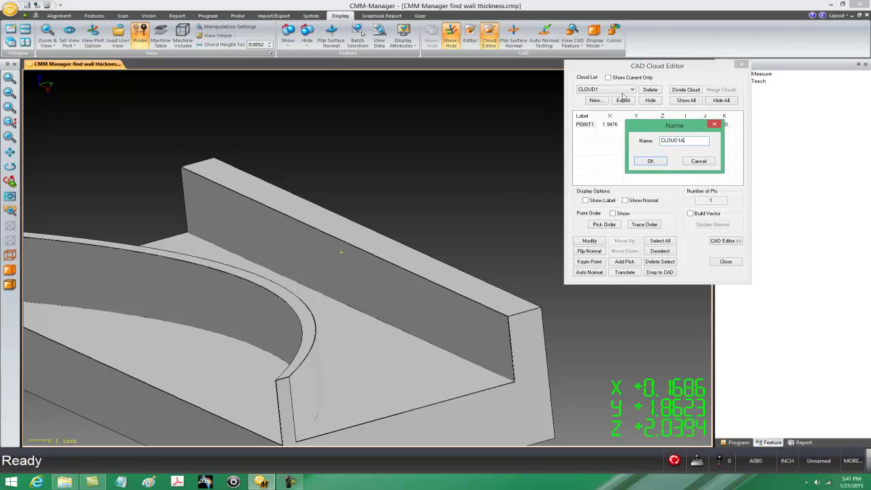
{"action": "left_click", "coordinate": [651, 161]}
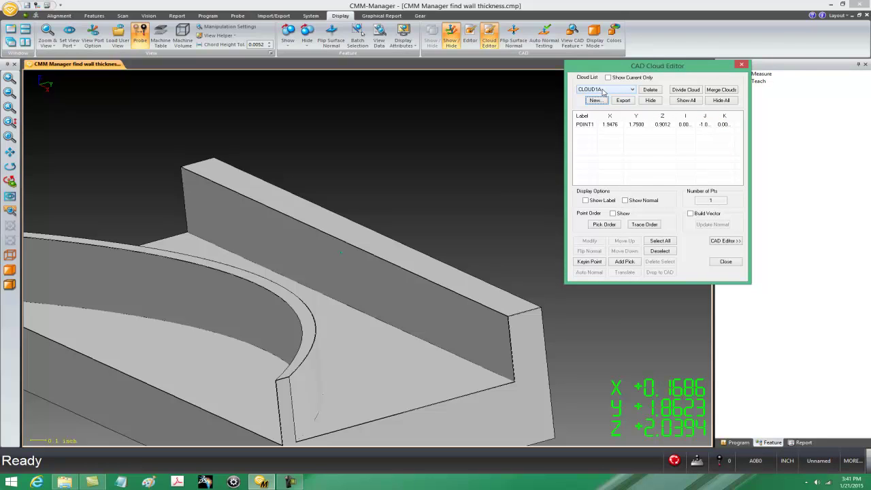
{"action": "left_click", "coordinate": [589, 124]}
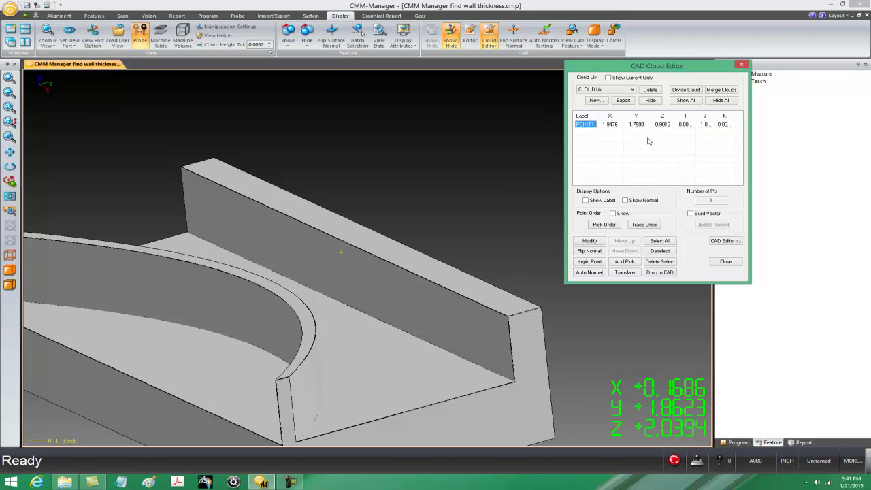
Compare the points listed in CLOUD1 and CLOUD1A, leaving CLOUD1A as the current cloud
{"action": "left_click", "coordinate": [609, 89]}
{"action": "left_click", "coordinate": [610, 97]}
{"action": "left_click", "coordinate": [608, 89]}
{"action": "left_click", "coordinate": [607, 102]}
{"action": "left_click", "coordinate": [608, 94]}
{"action": "left_click", "coordinate": [606, 98]}
{"action": "left_click", "coordinate": [615, 93]}
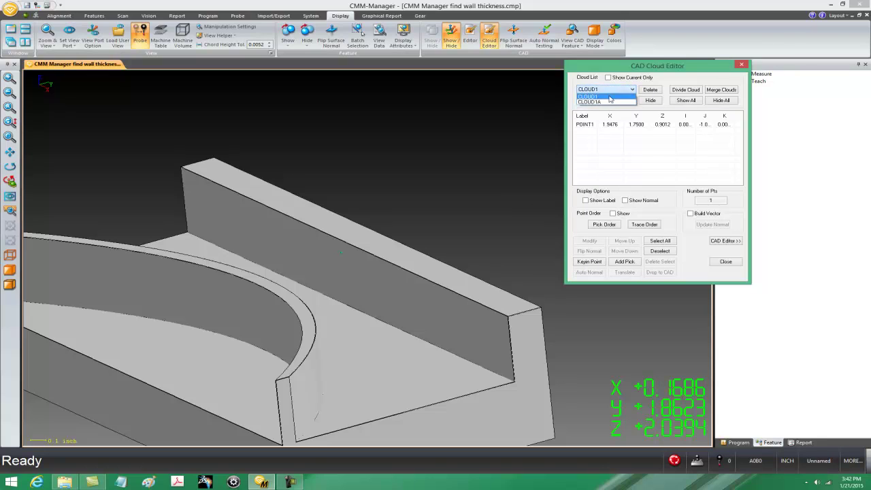
{"action": "left_click", "coordinate": [610, 102]}
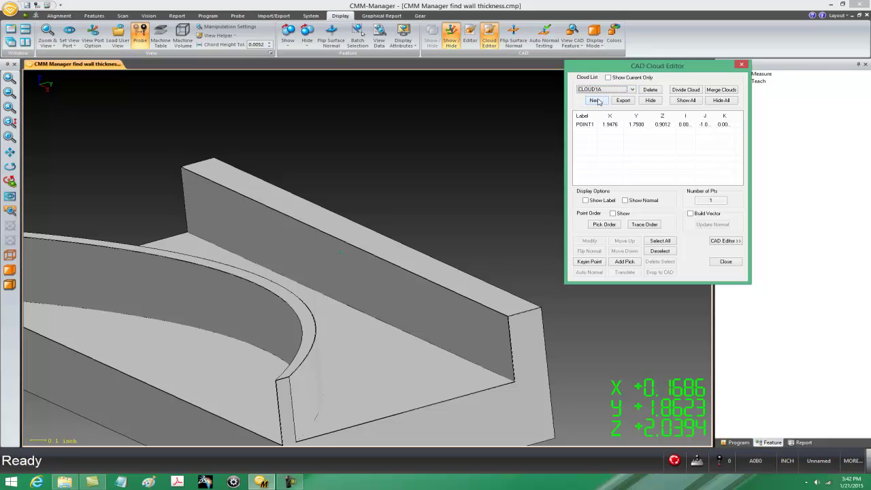
{"action": "left_click", "coordinate": [612, 92]}
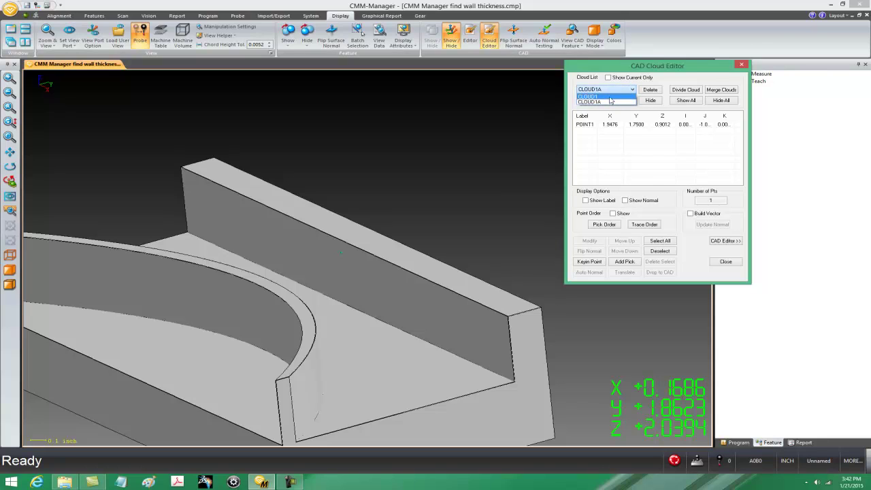
{"action": "left_click", "coordinate": [604, 102]}
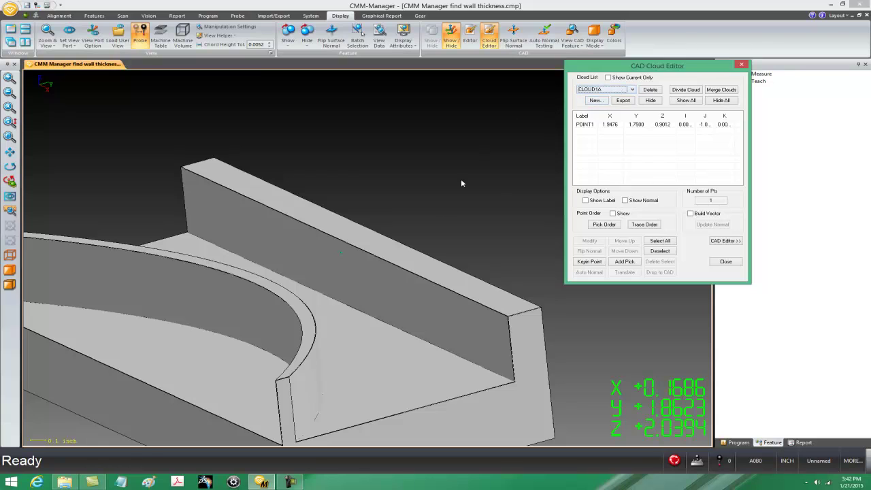
Translate POINT1 of CLOUD1A by -0.25 along its point vector and close the cloud editor
{"action": "left_click", "coordinate": [444, 194]}
{"action": "scroll", "coordinate": [444, 195], "scroll_direction": "down", "scroll_amount": 3}
{"action": "mouse_move", "coordinate": [443, 198]}
{"action": "middle_mouse_down"}
{"action": "mouse_move", "coordinate": [360, 200]}
{"action": "mouse_move", "coordinate": [463, 191]}
{"action": "mouse_move", "coordinate": [471, 210]}
{"action": "mouse_move", "coordinate": [439, 211]}
{"action": "middle_mouse_up"}
{"action": "scroll", "coordinate": [444, 218], "scroll_direction": "up", "scroll_amount": 3}
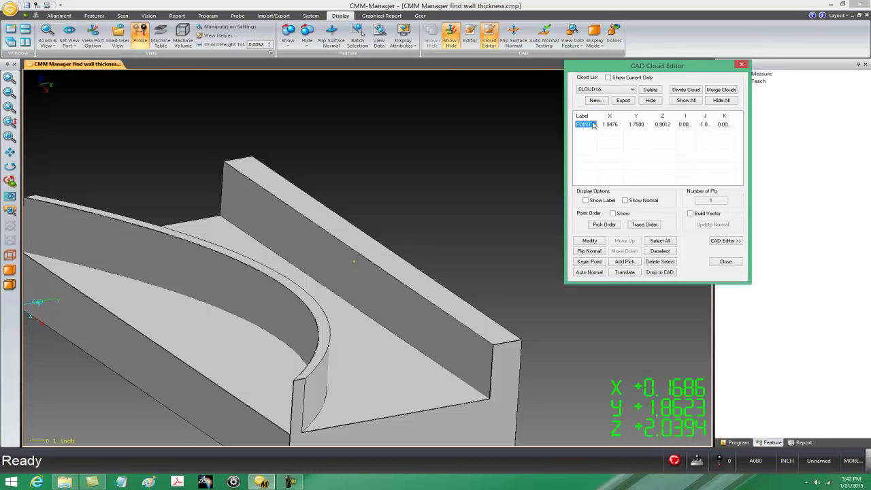
{"action": "left_click", "coordinate": [625, 272]}
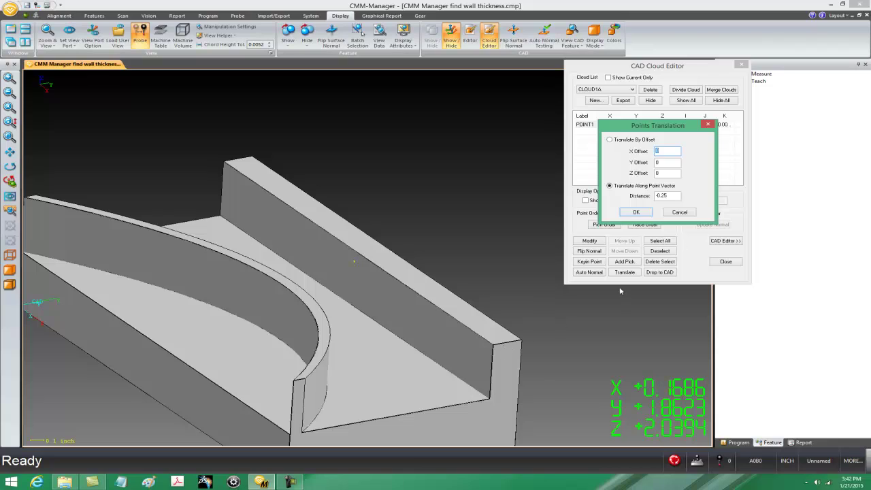
{"action": "left_click_drag", "start_coordinate": [671, 196], "coordinate": [649, 198]}
{"action": "type", "text": "0.25"}
{"action": "left_click", "coordinate": [636, 212]}
{"action": "middle_click_drag", "start_coordinate": [424, 295], "coordinate": [351, 296]}
{"action": "middle_click_drag", "start_coordinate": [351, 296], "coordinate": [400, 246]}
{"action": "scroll", "coordinate": [399, 260], "scroll_direction": "up", "scroll_amount": 2}
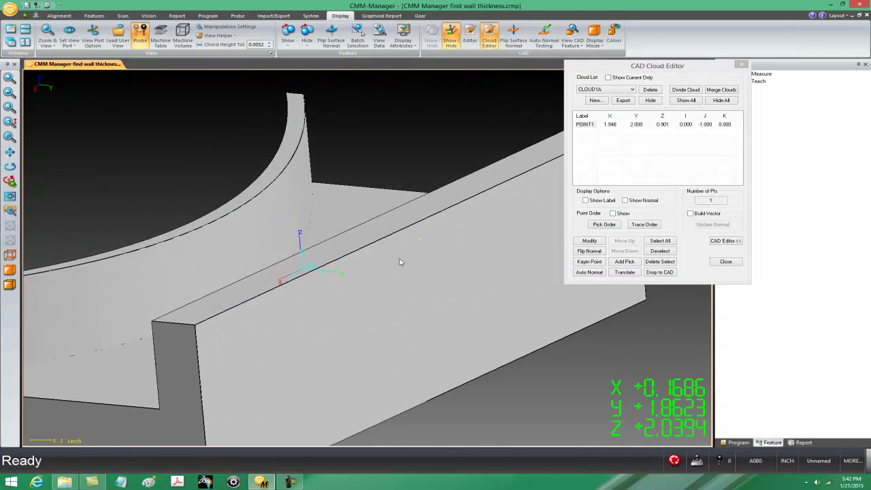
{"action": "left_click", "coordinate": [726, 262]}
Examine the translated CAD point on the straight wall's outer face
{"action": "scroll", "coordinate": [499, 298], "scroll_direction": "down", "scroll_amount": 2}
{"action": "middle_click_drag", "start_coordinate": [500, 297], "coordinate": [225, 274]}
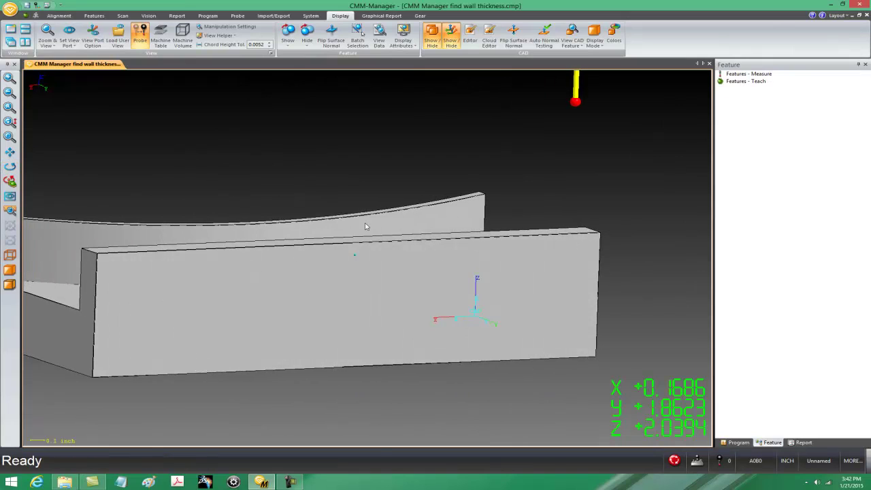
{"action": "right_click", "coordinate": [366, 186]}
{"action": "left_click", "coordinate": [397, 228]}
{"action": "scroll", "coordinate": [317, 234], "scroll_direction": "up", "scroll_amount": 2}
{"action": "right_click_drag", "start_coordinate": [315, 234], "coordinate": [423, 270]}
{"action": "scroll", "coordinate": [355, 259], "scroll_direction": "up", "scroll_amount": 3}
{"action": "middle_click_drag", "start_coordinate": [425, 269], "coordinate": [400, 226]}
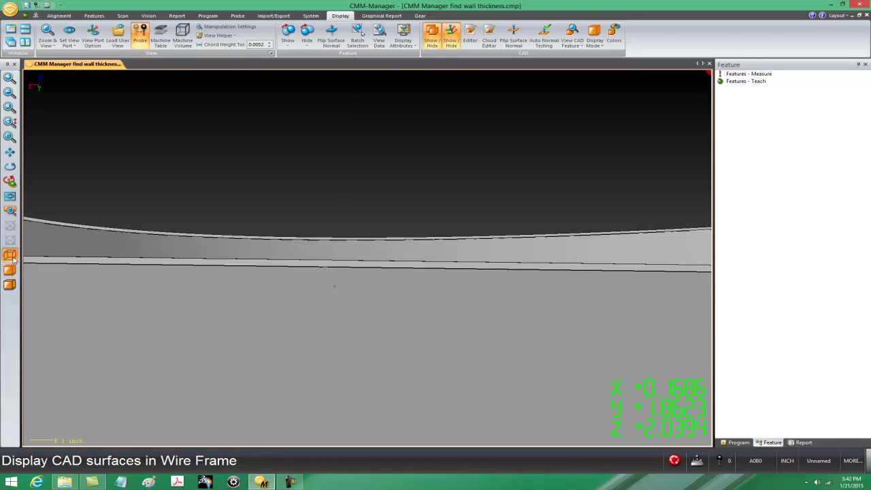
Check in wireframe how the inner and outer CAD points line up through the wall, and restore the shaded display
{"action": "left_click", "coordinate": [11, 256]}
{"action": "right_click", "coordinate": [406, 200]}
{"action": "left_click", "coordinate": [441, 244]}
{"action": "scroll", "coordinate": [387, 253], "scroll_direction": "up", "scroll_amount": 2}
{"action": "middle_click_drag", "start_coordinate": [413, 259], "coordinate": [362, 277]}
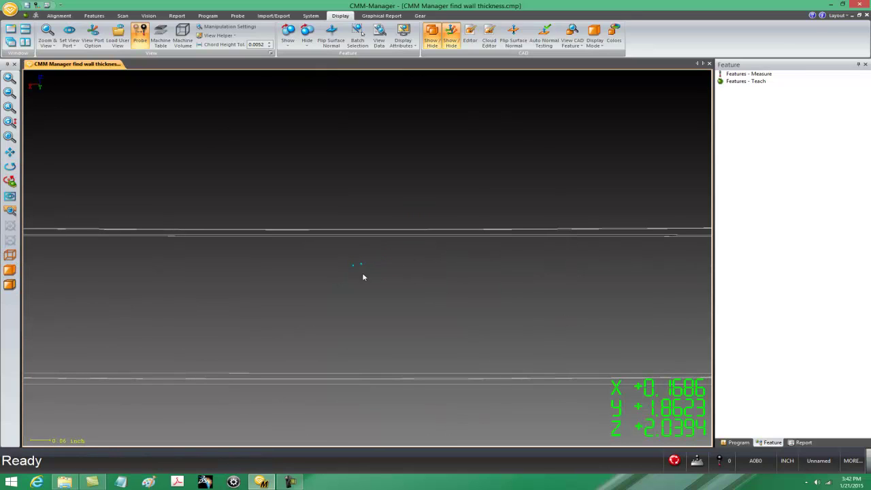
{"action": "right_click", "coordinate": [384, 192]}
{"action": "left_click", "coordinate": [417, 235]}
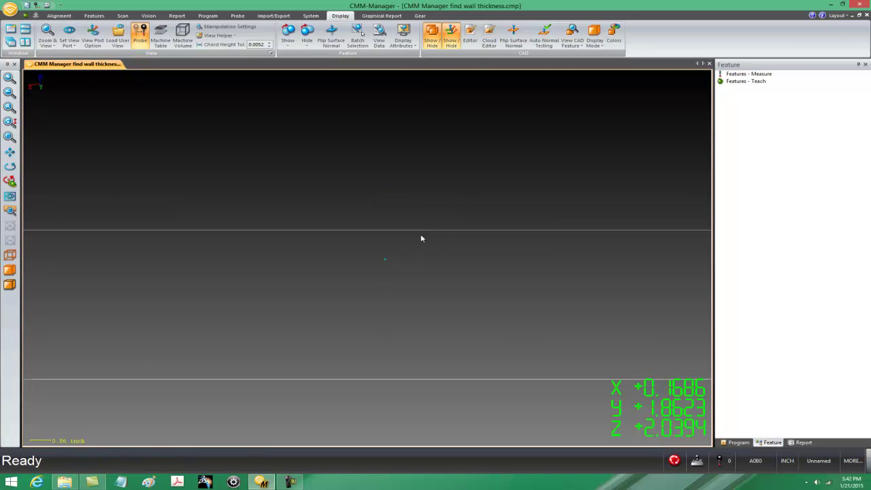
{"action": "scroll", "coordinate": [427, 306], "scroll_direction": "down", "scroll_amount": 5}
{"action": "middle_click_drag", "start_coordinate": [304, 245], "coordinate": [562, 255]}
{"action": "scroll", "coordinate": [582, 308], "scroll_direction": "up", "scroll_amount": 4}
{"action": "left_click", "coordinate": [13, 285]}
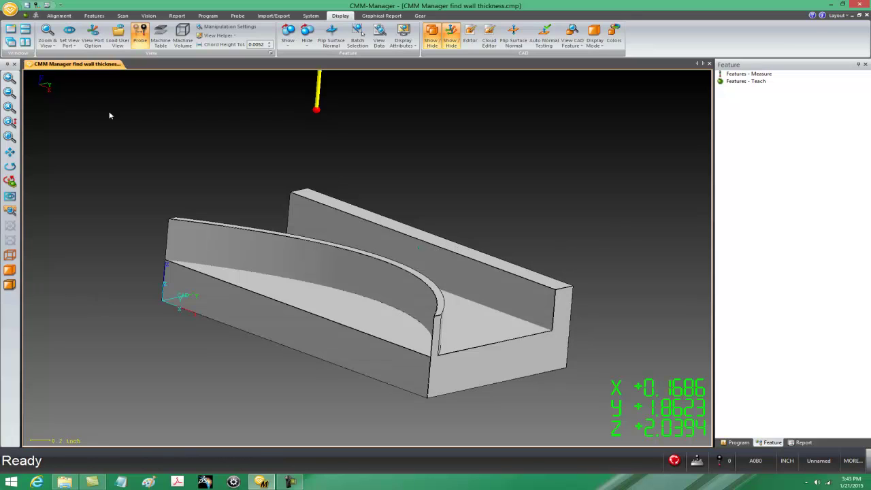
Switch to teach mode, set the program insertion at line 014, and activate picking of point features from CAD
{"action": "left_click", "coordinate": [26, 15]}
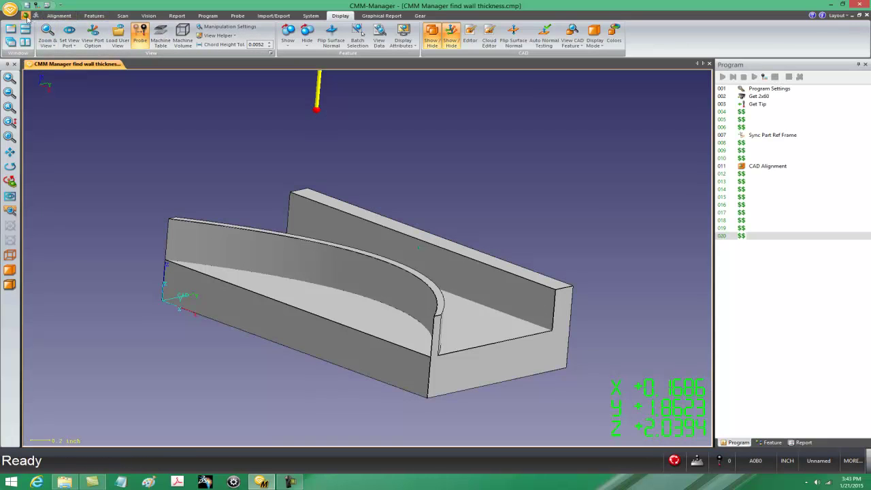
{"action": "left_click", "coordinate": [756, 190]}
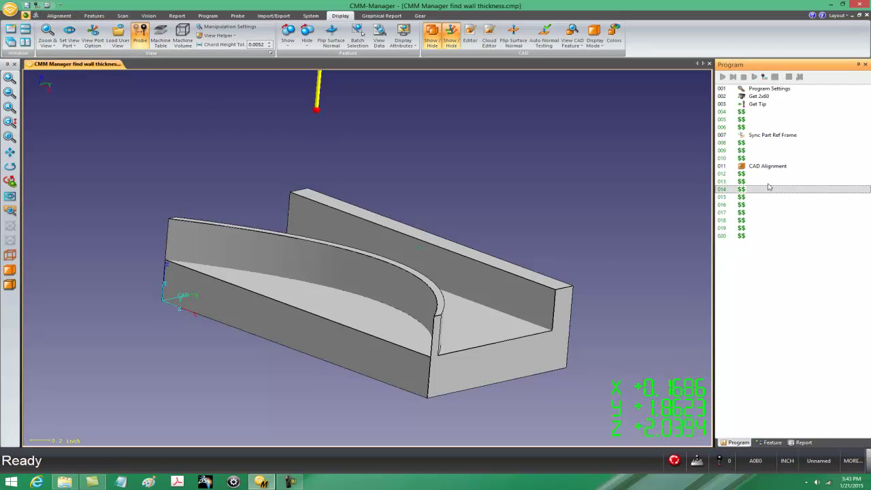
{"action": "scroll", "coordinate": [178, 35], "scroll_direction": "up", "scroll_amount": 8}
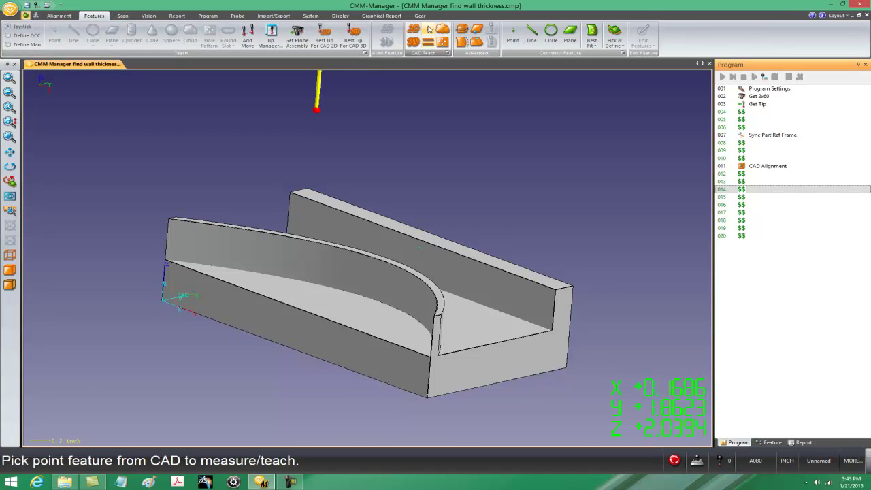
{"action": "left_click", "coordinate": [428, 32]}
{"action": "scroll", "coordinate": [402, 225], "scroll_direction": "up", "scroll_amount": 5}
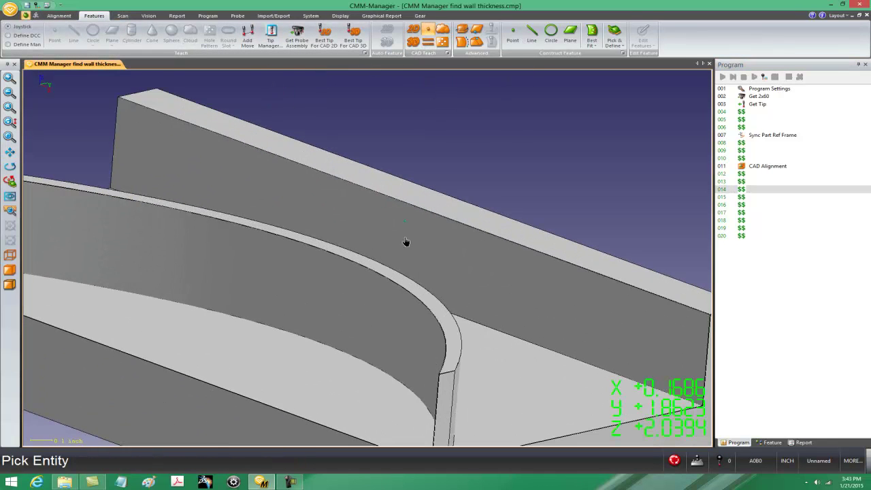
{"action": "left_click", "coordinate": [406, 226]}
{"action": "scroll", "coordinate": [430, 244], "scroll_direction": "up", "scroll_amount": 3}
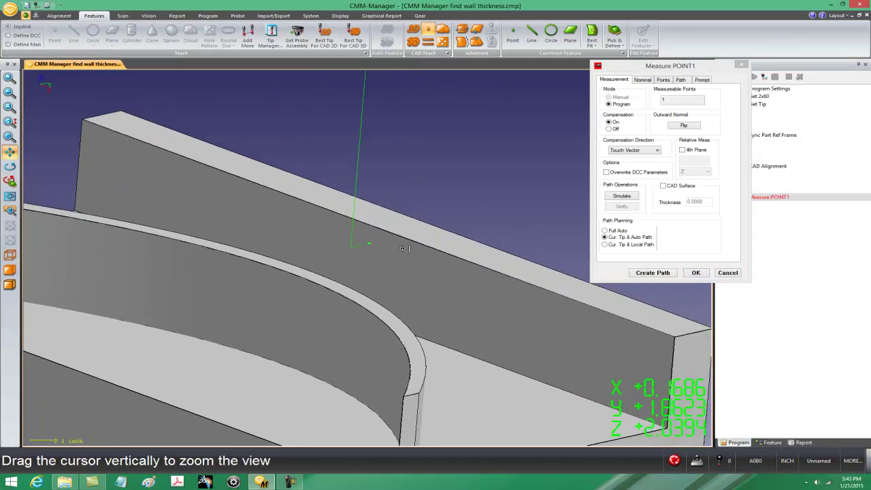
{"action": "left_click", "coordinate": [644, 80]}
{"action": "left_click", "coordinate": [646, 79]}
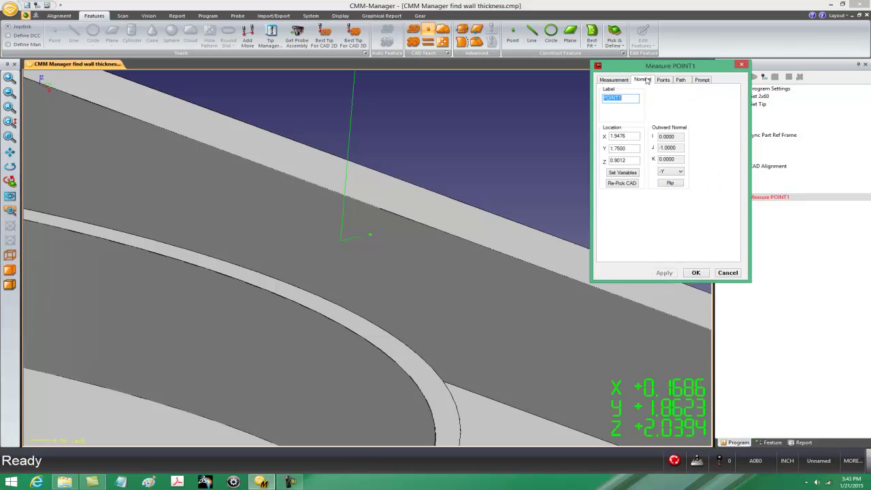
{"action": "left_click", "coordinate": [742, 66]}
Pick the CAD point on the straight wall's inner face and add its point measurement to the program
{"action": "scroll", "coordinate": [382, 205], "scroll_direction": "up", "scroll_amount": 3}
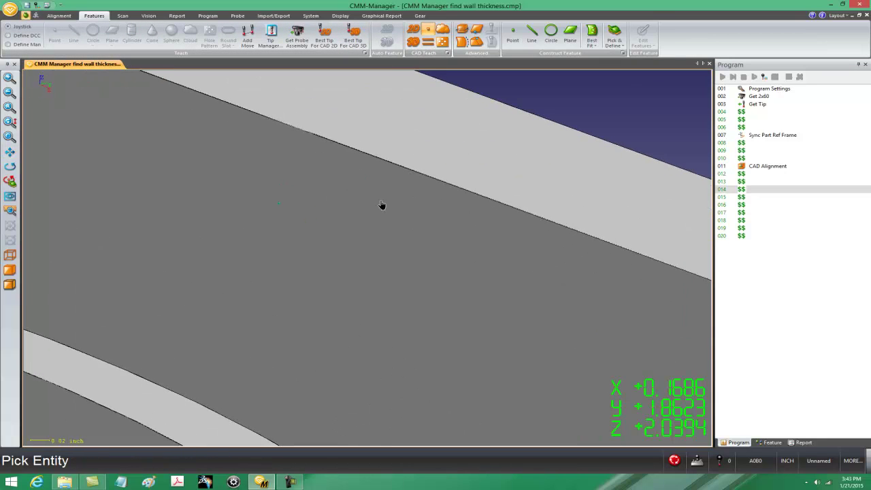
{"action": "left_click", "coordinate": [278, 207]}
{"action": "middle_click_drag", "start_coordinate": [404, 263], "coordinate": [440, 173]}
{"action": "middle_click_drag", "start_coordinate": [433, 232], "coordinate": [269, 223]}
{"action": "left_click", "coordinate": [696, 272]}
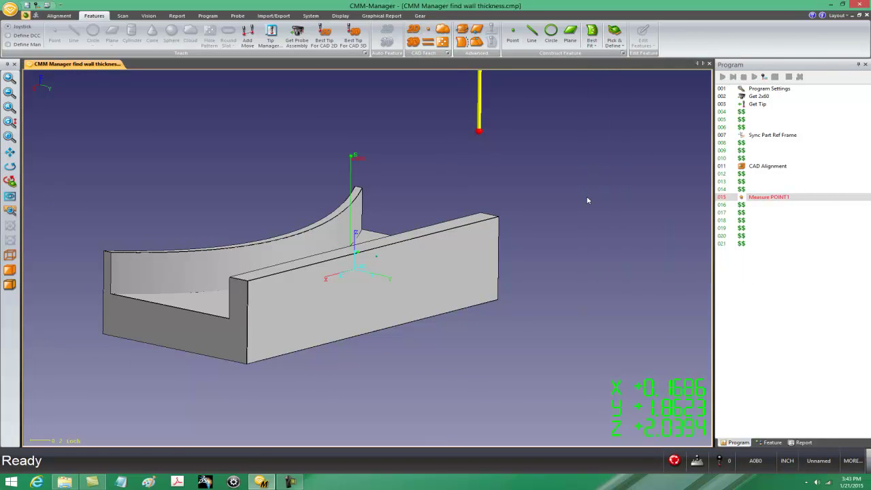
Try to define a second point measurement at the CAD point on the straight wall's outer face
{"action": "scroll", "coordinate": [404, 264], "scroll_direction": "up", "scroll_amount": 3}
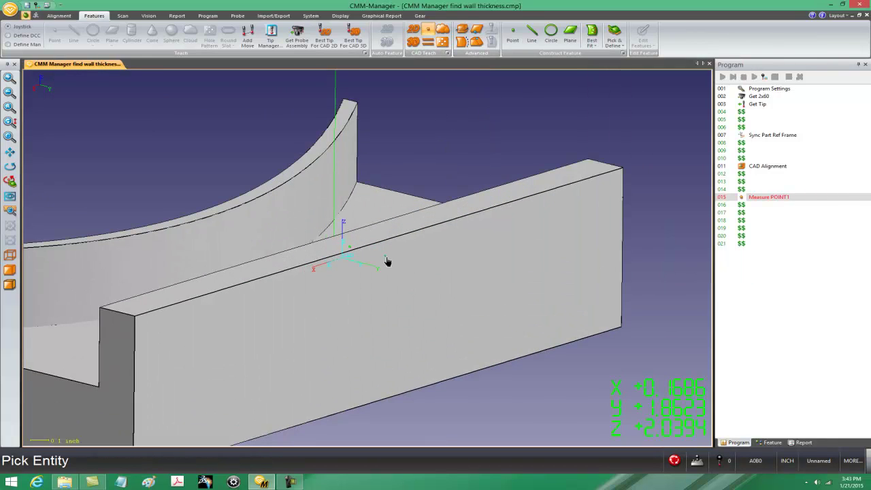
{"action": "left_click", "coordinate": [385, 260]}
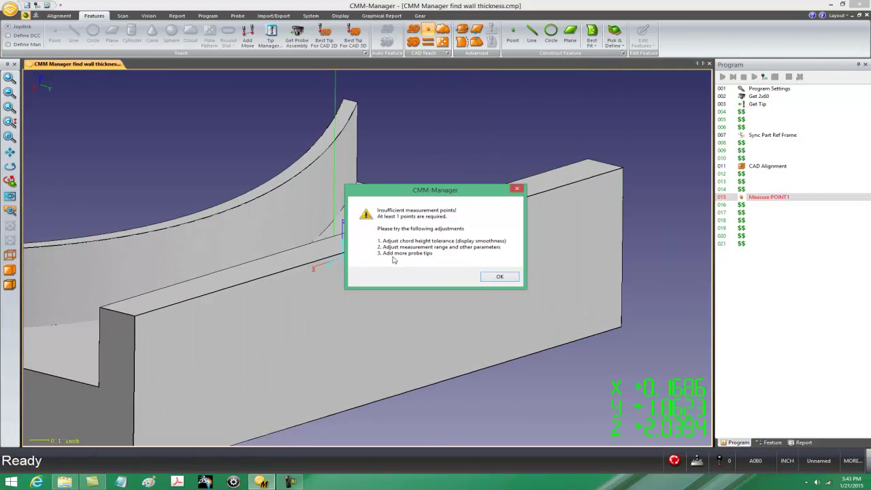
{"action": "left_click", "coordinate": [504, 277]}
{"action": "scroll", "coordinate": [410, 271], "scroll_direction": "down", "scroll_amount": 3}
{"action": "middle_click_drag", "start_coordinate": [410, 271], "coordinate": [377, 241]}
{"action": "scroll", "coordinate": [397, 276], "scroll_direction": "up", "scroll_amount": 5}
{"action": "left_click_drag", "start_coordinate": [397, 276], "coordinate": [469, 285]}
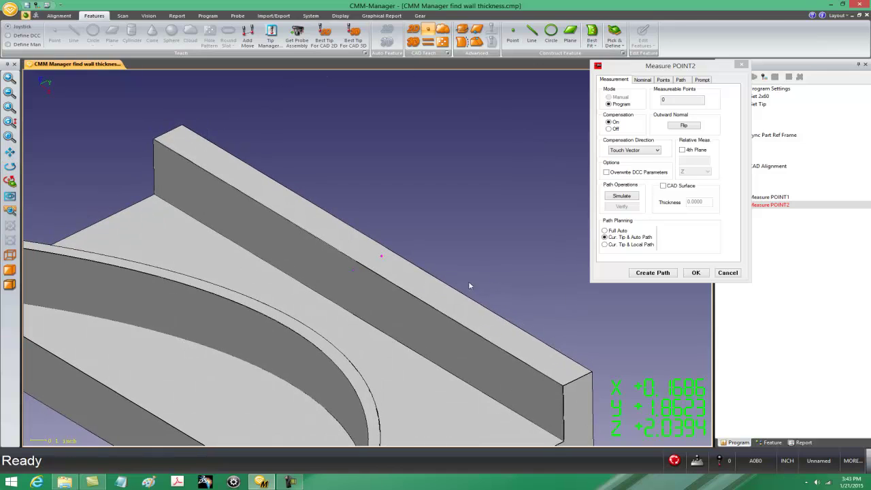
Create the POINT2 probing path with the Cur. Tip & Local Path option and examine its route
{"action": "left_click", "coordinate": [634, 248]}
{"action": "left_click", "coordinate": [653, 272]}
{"action": "left_click_drag", "start_coordinate": [410, 257], "coordinate": [293, 269]}
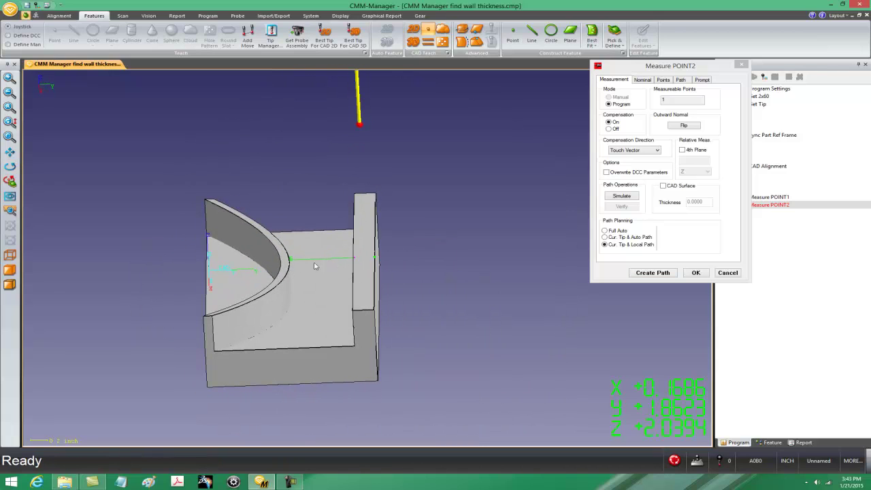
{"action": "middle_click_drag", "start_coordinate": [361, 259], "coordinate": [358, 301]}
{"action": "scroll", "coordinate": [381, 287], "scroll_direction": "up", "scroll_amount": 3}
{"action": "left_click_drag", "start_coordinate": [358, 298], "coordinate": [359, 270]}
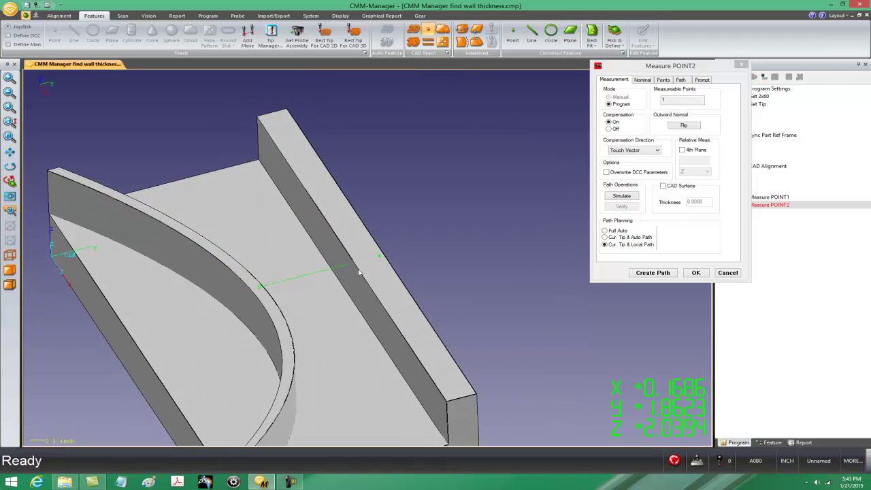
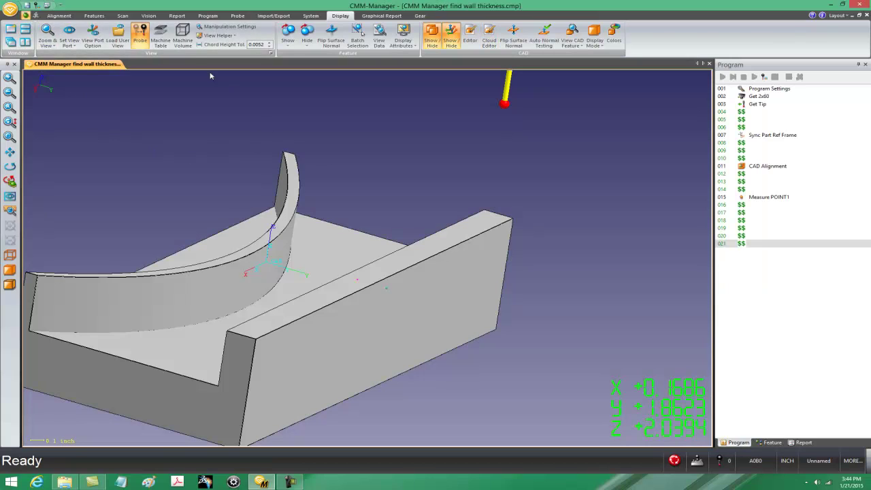
Pick the CAD point on the straight wall's outer face as a new point measurement and inspect its path
{"action": "scroll", "coordinate": [413, 49], "scroll_direction": "up", "scroll_amount": 8}
{"action": "left_click", "coordinate": [428, 29]}
{"action": "scroll", "coordinate": [446, 204], "scroll_direction": "up", "scroll_amount": 4}
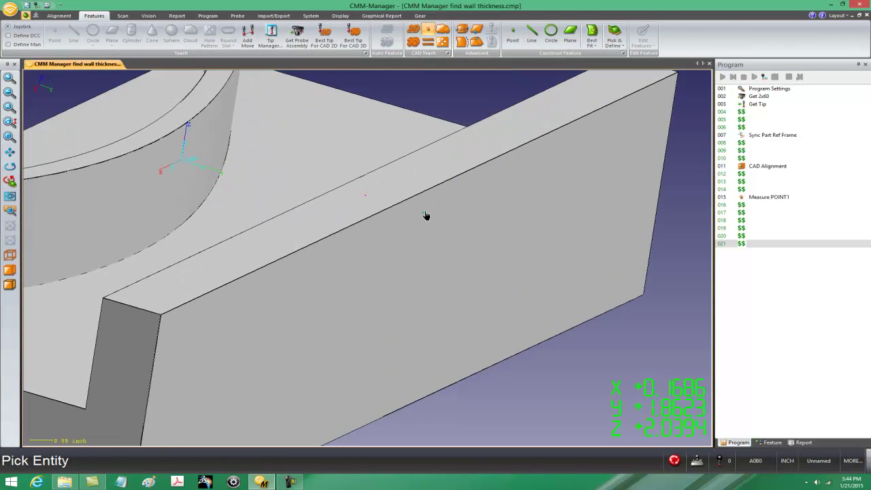
{"action": "left_click", "coordinate": [425, 216]}
{"action": "scroll", "coordinate": [490, 224], "scroll_direction": "down", "scroll_amount": 4}
{"action": "middle_click_drag", "start_coordinate": [490, 224], "coordinate": [426, 230]}
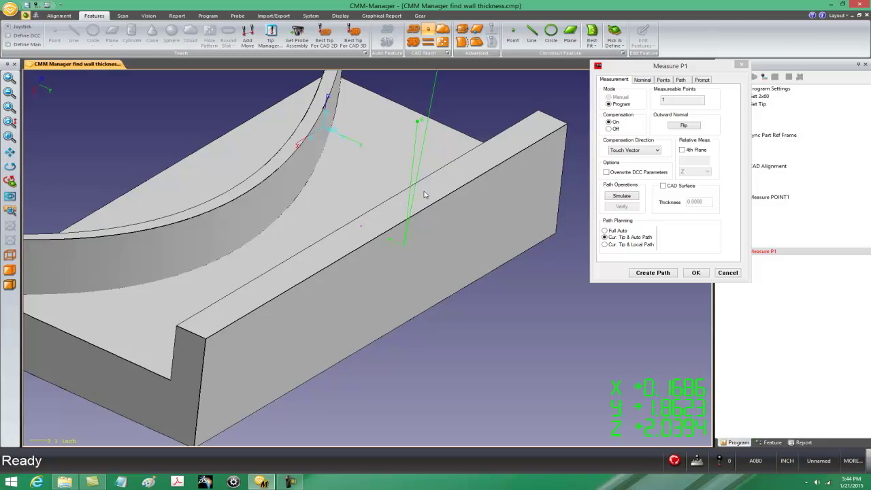
{"action": "middle_click_drag", "start_coordinate": [378, 248], "coordinate": [463, 261]}
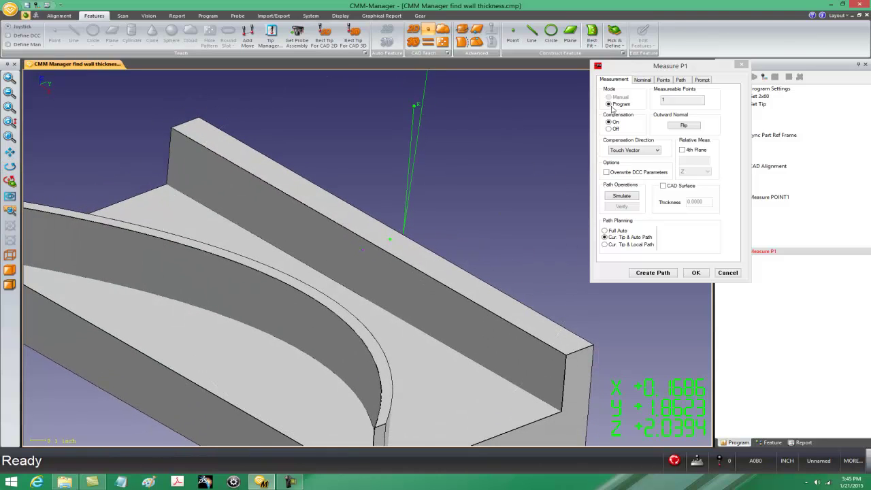
Set the new point measurement's label to POINT2 and apply it
{"action": "left_click", "coordinate": [643, 80]}
{"action": "type", "text": "POINT2"}
{"action": "left_click", "coordinate": [676, 275]}
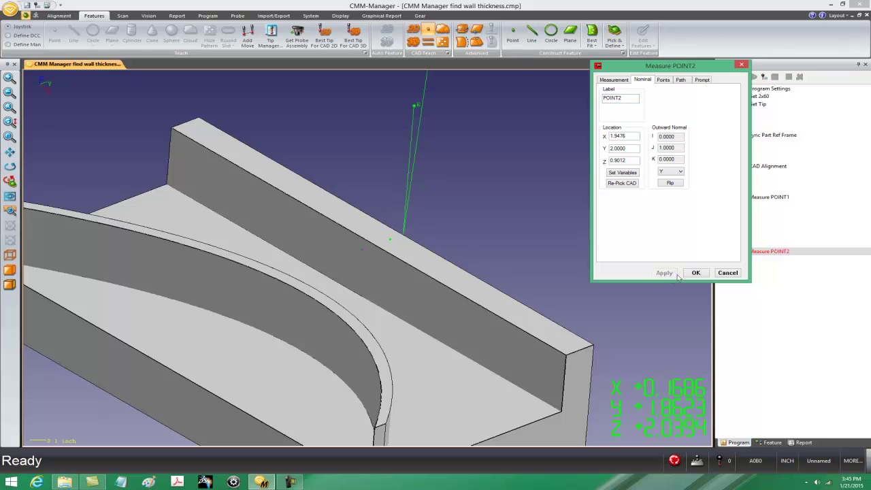
Accept the POINT2 measurement and move it directly below Measure POINT1 in the program
{"action": "left_click", "coordinate": [695, 273]}
{"action": "left_click", "coordinate": [786, 253]}
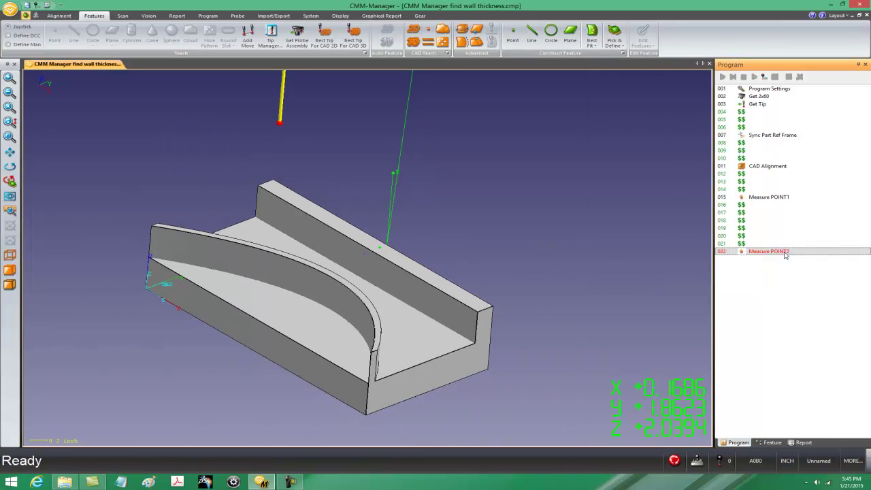
{"action": "left_click_drag", "start_coordinate": [773, 256], "coordinate": [792, 207]}
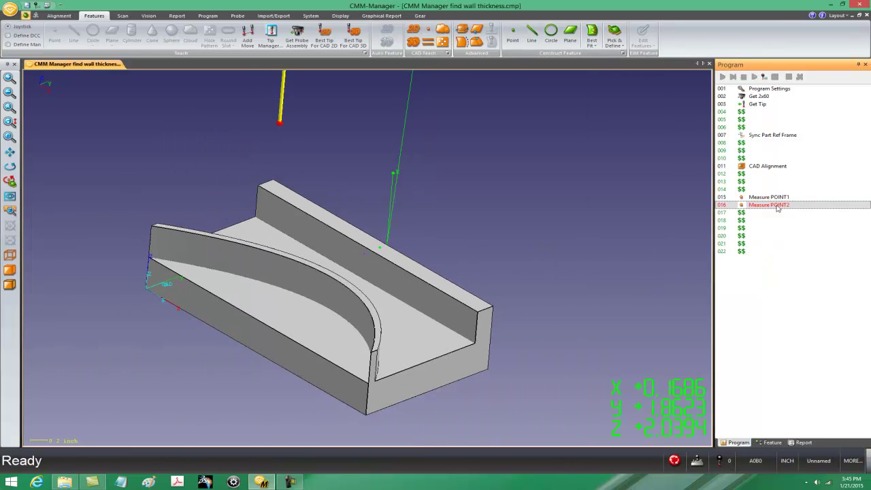
Report the 3D distance between POINT1 and POINT2, previewing the result before adding the report to the program
{"action": "left_click", "coordinate": [177, 15]}
{"action": "left_click", "coordinate": [54, 34]}
{"action": "left_click", "coordinate": [380, 253]}
{"action": "left_click", "coordinate": [380, 253]}
{"action": "left_click", "coordinate": [643, 282]}
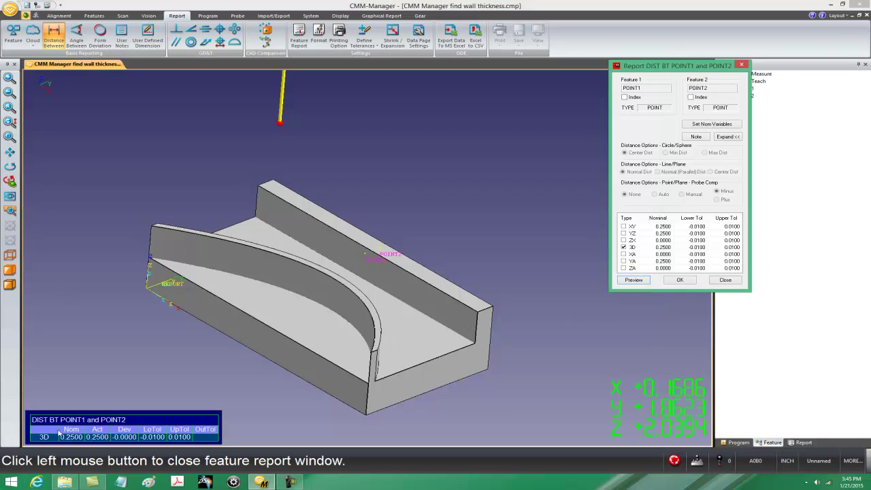
{"action": "left_click", "coordinate": [686, 279]}
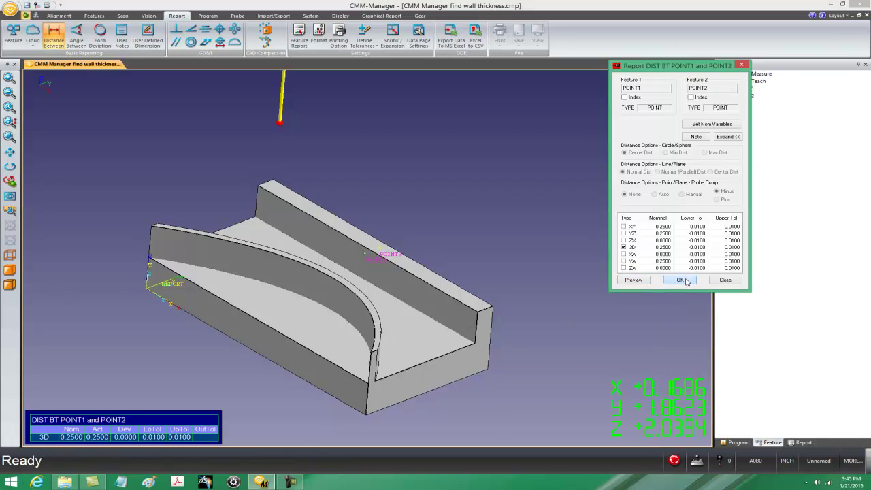
Select empty program line 019 and switch off Teach mode
{"action": "middle_click_drag", "start_coordinate": [485, 311], "coordinate": [504, 275]}
{"action": "left_click", "coordinate": [766, 228]}
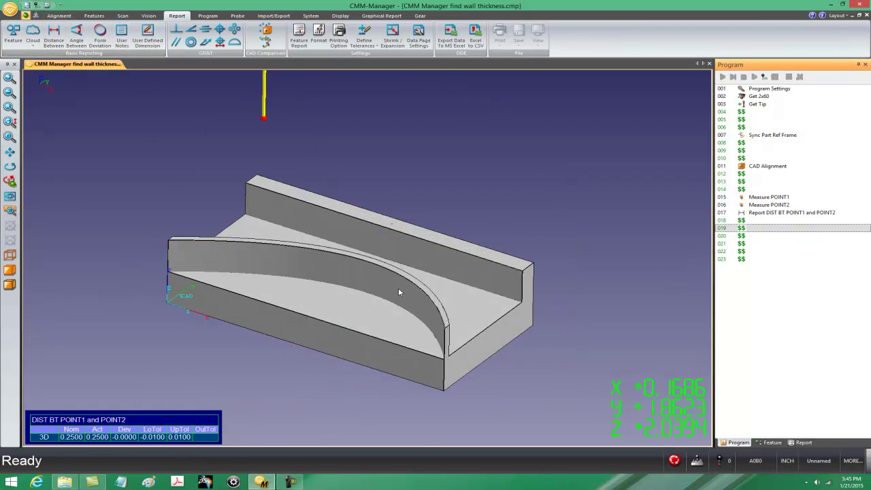
{"action": "left_click", "coordinate": [27, 17]}
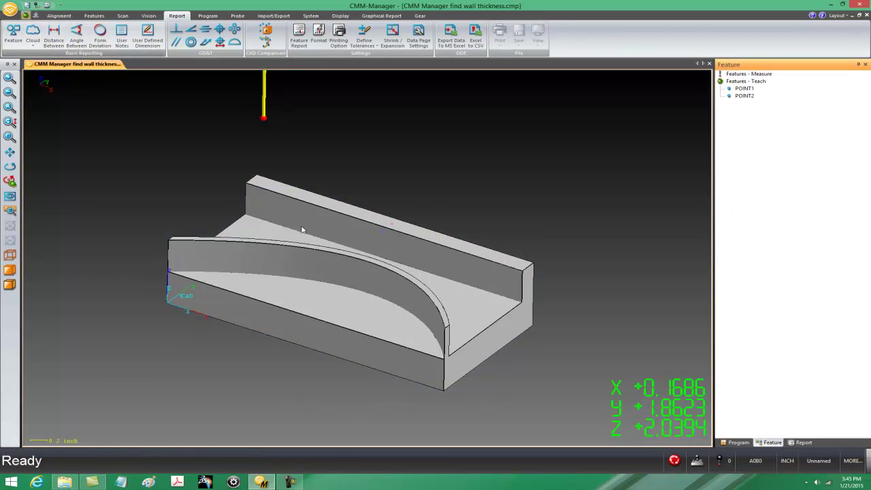
{"action": "scroll", "coordinate": [447, 255], "scroll_direction": "up", "scroll_amount": 2}
{"action": "middle_click_drag", "start_coordinate": [447, 254], "coordinate": [361, 177]}
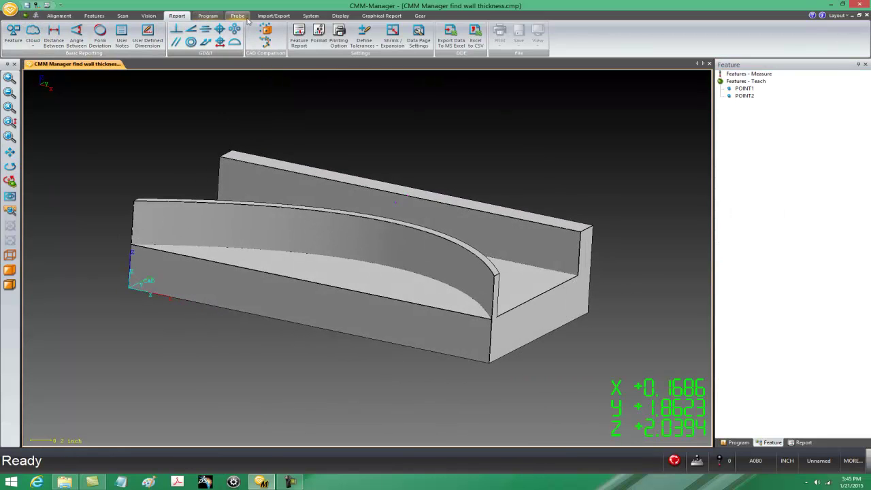
Construct POINT3 with Pick & Define Point on the curved wall's concave face, at about X 3.40, Y 0.57, Z 0.94
{"action": "left_click", "coordinate": [94, 16]}
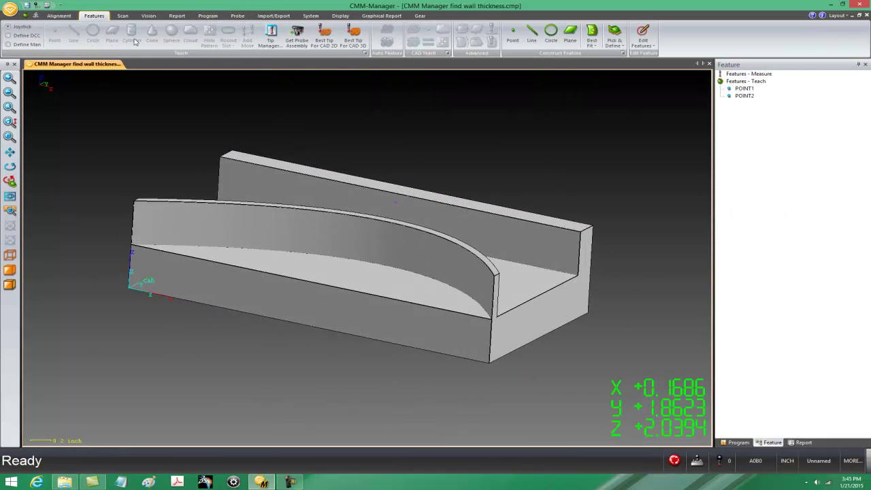
{"action": "left_click", "coordinate": [615, 35]}
{"action": "left_click", "coordinate": [634, 73]}
{"action": "middle_click_drag", "start_coordinate": [365, 187], "coordinate": [422, 221]}
{"action": "scroll", "coordinate": [399, 202], "scroll_direction": "down", "scroll_amount": 4}
{"action": "scroll", "coordinate": [422, 222], "scroll_direction": "up", "scroll_amount": 8}
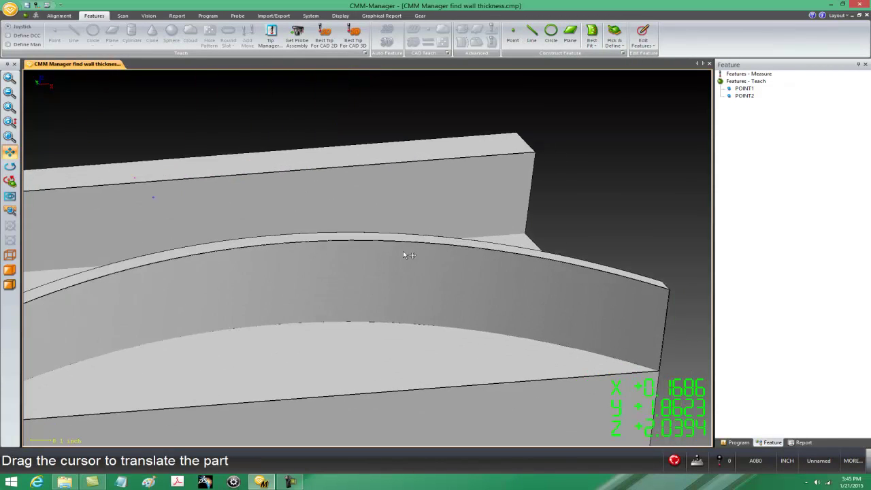
{"action": "middle_click_drag", "start_coordinate": [404, 251], "coordinate": [417, 252]}
{"action": "scroll", "coordinate": [417, 252], "scroll_direction": "up", "scroll_amount": 2}
{"action": "left_click", "coordinate": [408, 257]}
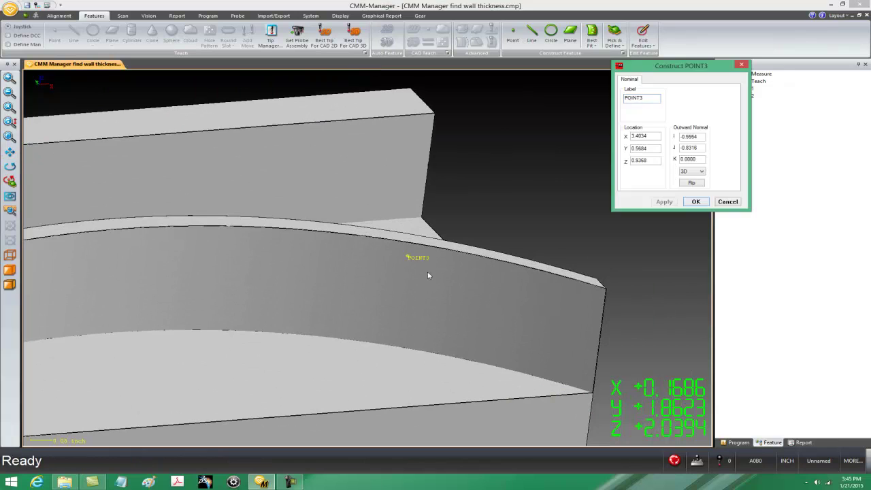
{"action": "left_click", "coordinate": [696, 202]}
Add POINT3 to the CAD model using the Actual feature type
{"action": "scroll", "coordinate": [399, 225], "scroll_direction": "down", "scroll_amount": 5}
{"action": "left_click", "coordinate": [745, 81]}
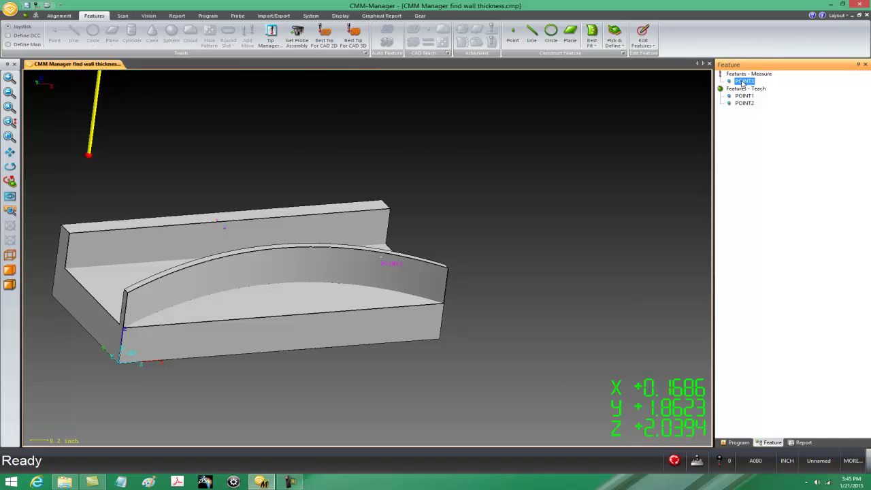
{"action": "right_click", "coordinate": [743, 82]}
{"action": "left_click", "coordinate": [772, 167]}
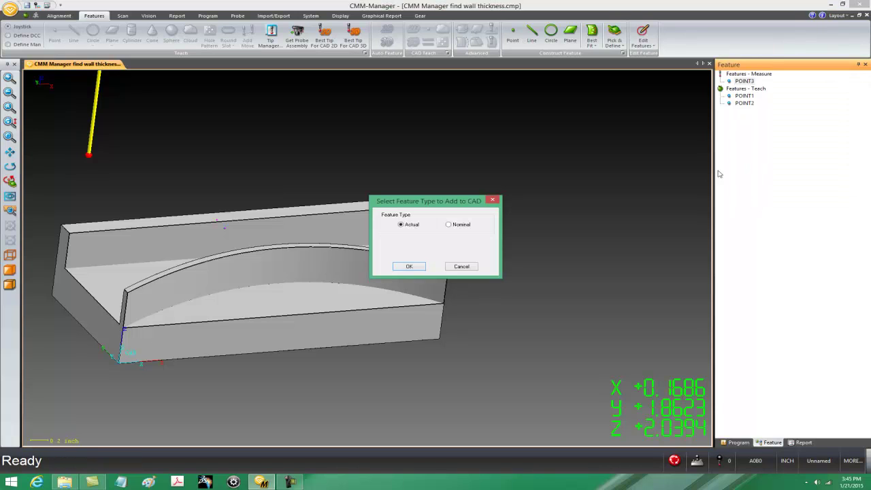
{"action": "left_click", "coordinate": [419, 267]}
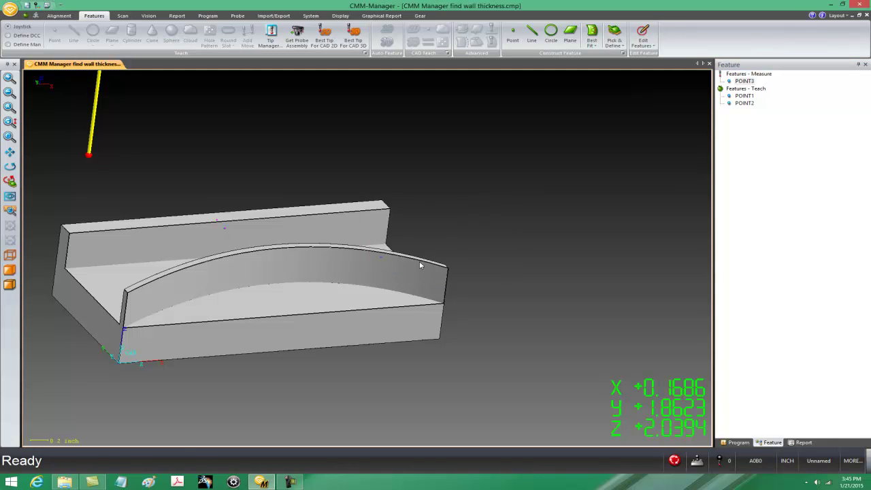
Delete POINT3 from the measured features
{"action": "left_click", "coordinate": [749, 82]}
{"action": "key", "text": "Delete"}
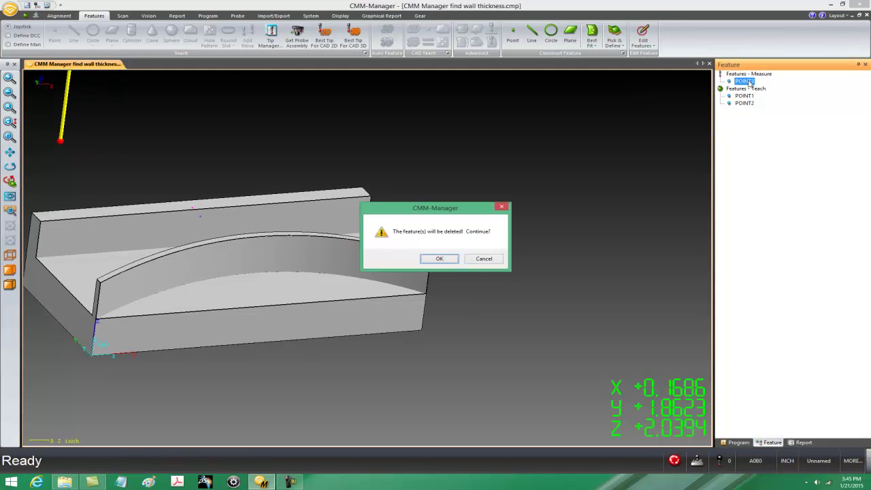
{"action": "key", "text": "Return"}
Examine the curved wall around the new CAD point and its narrow end
{"action": "scroll", "coordinate": [417, 234], "scroll_direction": "down", "scroll_amount": 3}
{"action": "mouse_move", "coordinate": [418, 235]}
{"action": "middle_mouse_down"}
{"action": "mouse_move", "coordinate": [385, 212]}
{"action": "mouse_move", "coordinate": [242, 214]}
{"action": "mouse_move", "coordinate": [350, 224]}
{"action": "mouse_move", "coordinate": [316, 247]}
{"action": "mouse_move", "coordinate": [409, 243]}
{"action": "middle_mouse_up"}
{"action": "scroll", "coordinate": [317, 247], "scroll_direction": "up", "scroll_amount": 2}
{"action": "scroll", "coordinate": [406, 279], "scroll_direction": "up", "scroll_amount": 4}
{"action": "middle_click_drag", "start_coordinate": [407, 279], "coordinate": [411, 297]}
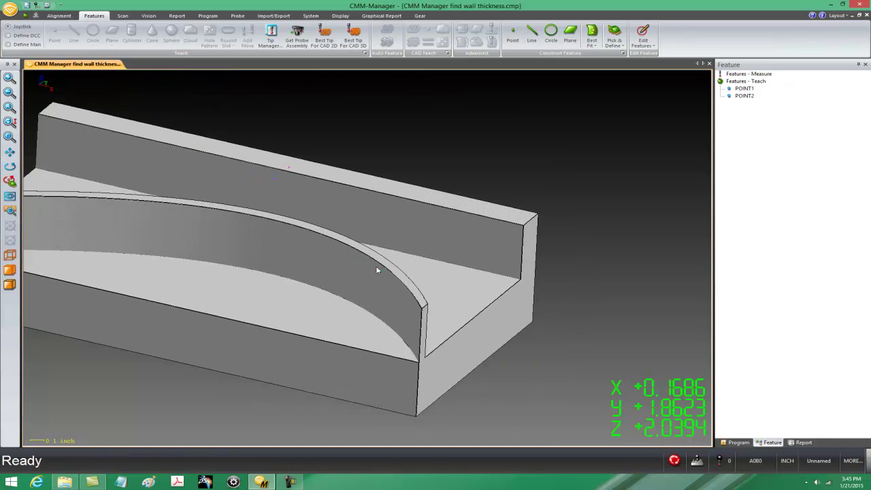
{"action": "middle_click_drag", "start_coordinate": [422, 255], "coordinate": [436, 247]}
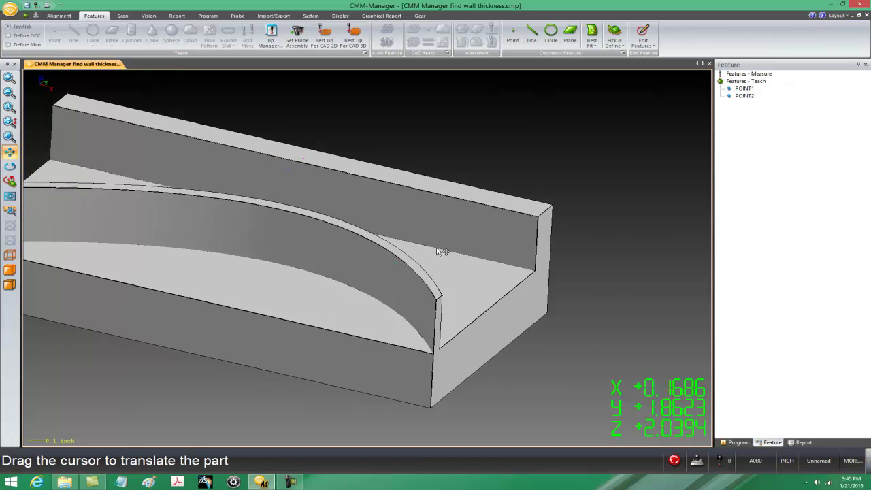
{"action": "scroll", "coordinate": [439, 252], "scroll_direction": "up", "scroll_amount": 2}
{"action": "scroll", "coordinate": [382, 229], "scroll_direction": "down", "scroll_amount": 4}
{"action": "middle_click_drag", "start_coordinate": [382, 229], "coordinate": [347, 224]}
{"action": "scroll", "coordinate": [373, 241], "scroll_direction": "up", "scroll_amount": 2}
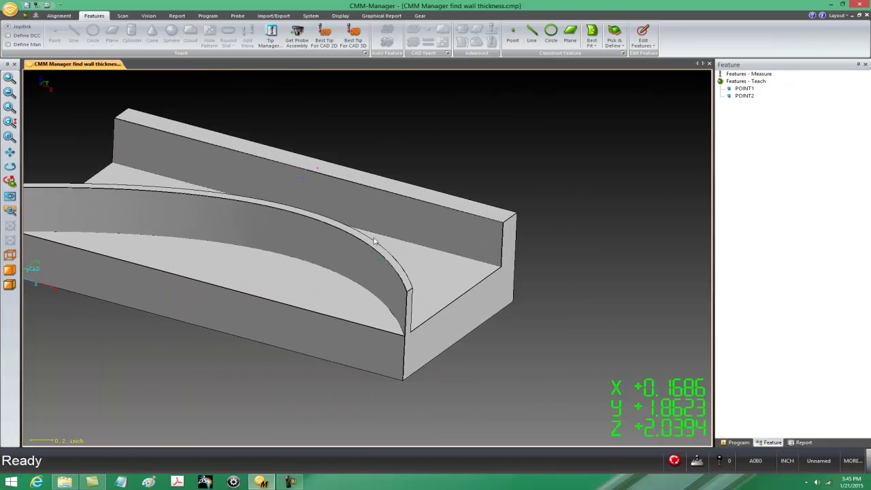
Pick the short top edge at the curved wall's end as a 2D feature, check its length, and discard the line
{"action": "left_click", "coordinate": [614, 42]}
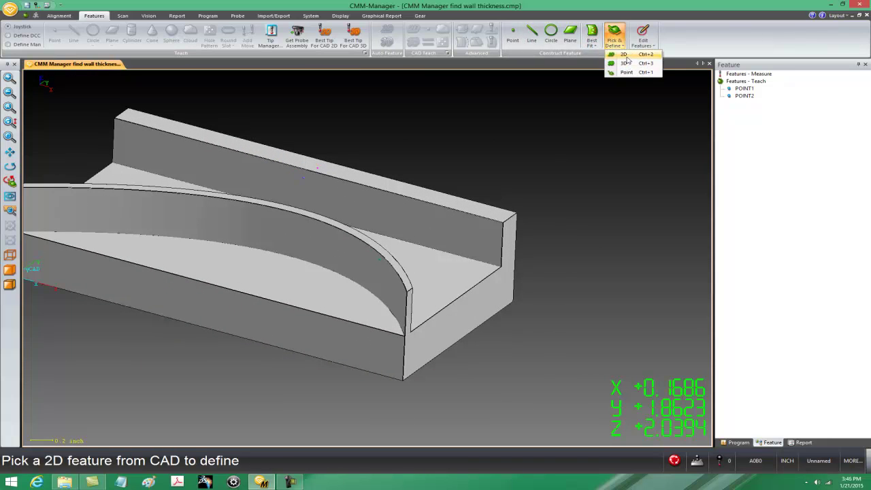
{"action": "left_click", "coordinate": [625, 68]}
{"action": "scroll", "coordinate": [454, 256], "scroll_direction": "up", "scroll_amount": 3}
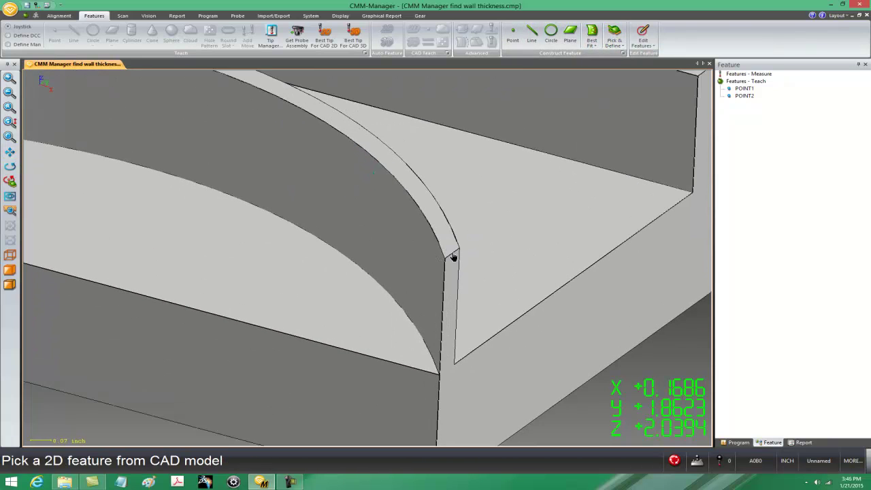
{"action": "left_click", "coordinate": [454, 255]}
{"action": "left_click", "coordinate": [673, 182]}
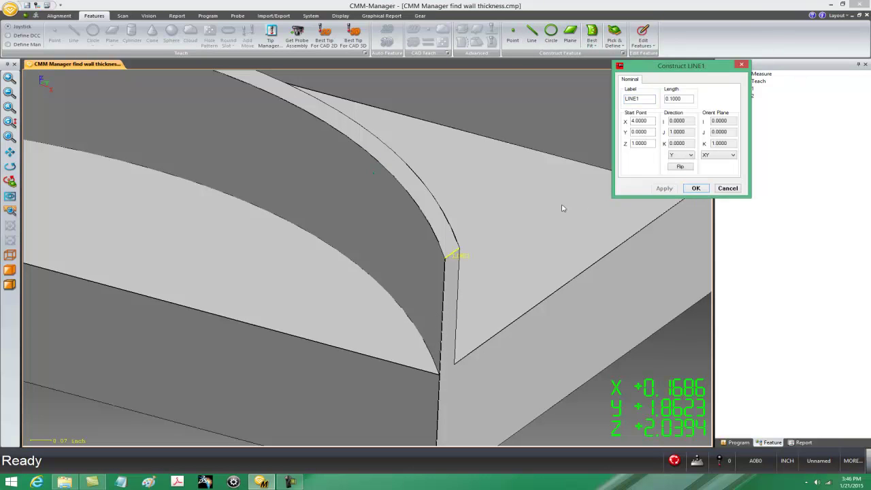
{"action": "double_click", "coordinate": [687, 98]}
{"action": "scroll", "coordinate": [401, 218], "scroll_direction": "down", "scroll_amount": 3}
{"action": "middle_click_drag", "start_coordinate": [401, 218], "coordinate": [396, 235]}
{"action": "left_click", "coordinate": [727, 188]}
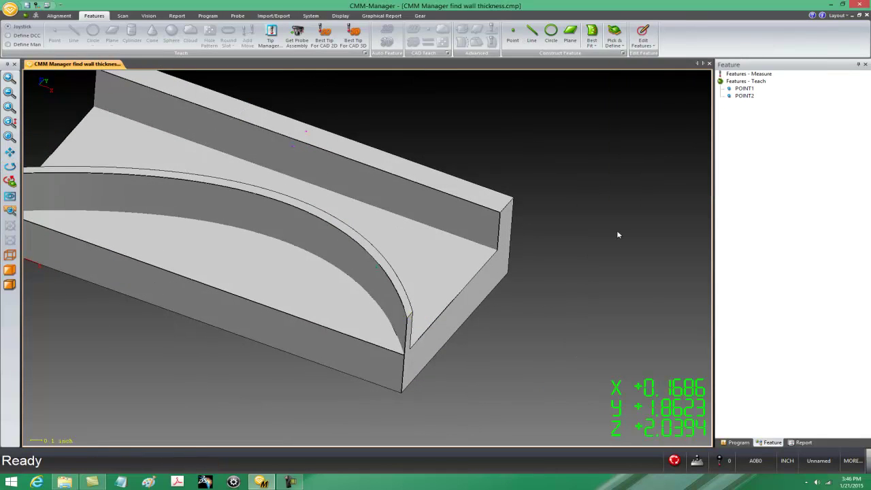
Select CLOUD2 in the CAD Cloud Editor and create a new cloud from it named CLOUD2A
{"action": "scroll", "coordinate": [444, 229], "scroll_direction": "up", "scroll_amount": 2}
{"action": "left_click", "coordinate": [341, 15]}
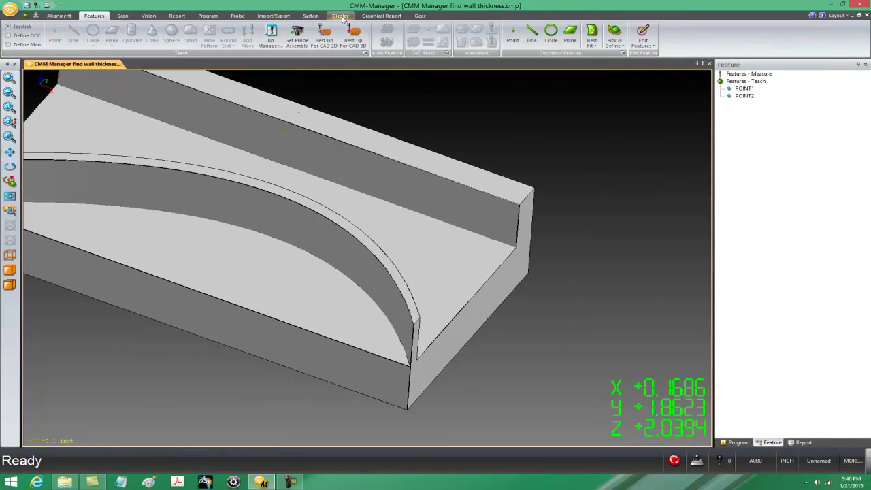
{"action": "left_click", "coordinate": [489, 36]}
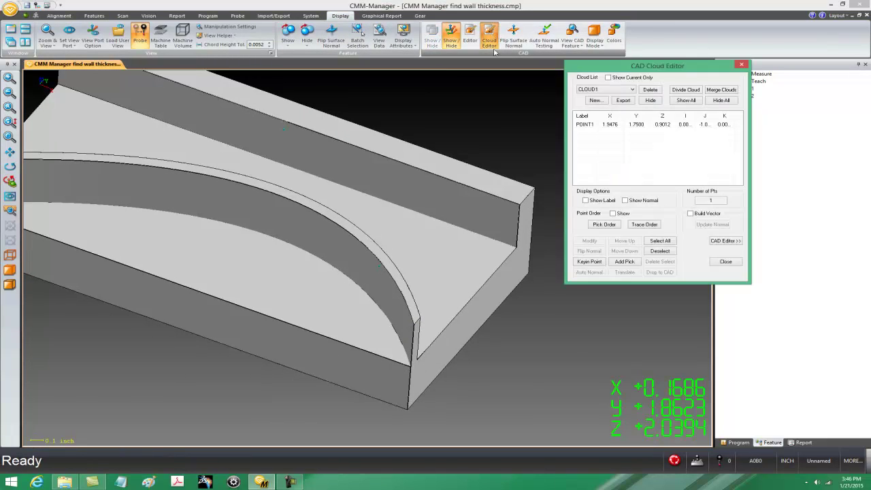
{"action": "left_click", "coordinate": [601, 90]}
{"action": "left_click", "coordinate": [603, 107]}
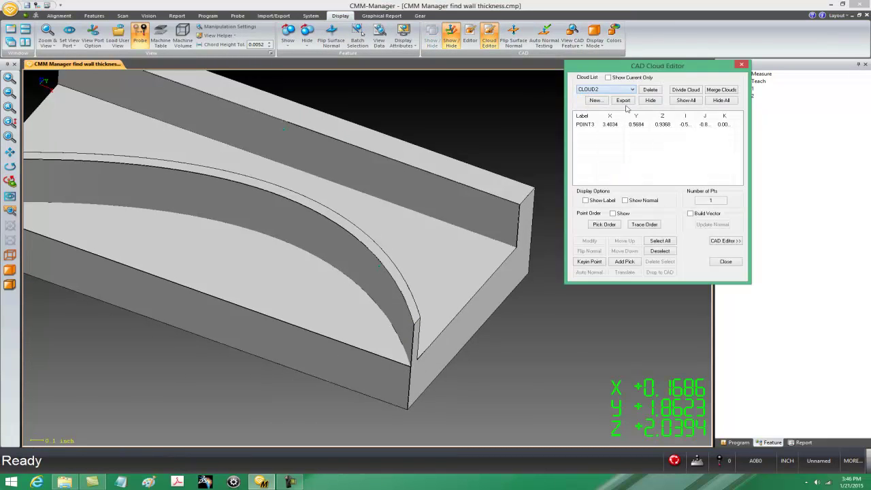
{"action": "left_click", "coordinate": [596, 101]}
{"action": "left_click", "coordinate": [669, 166]}
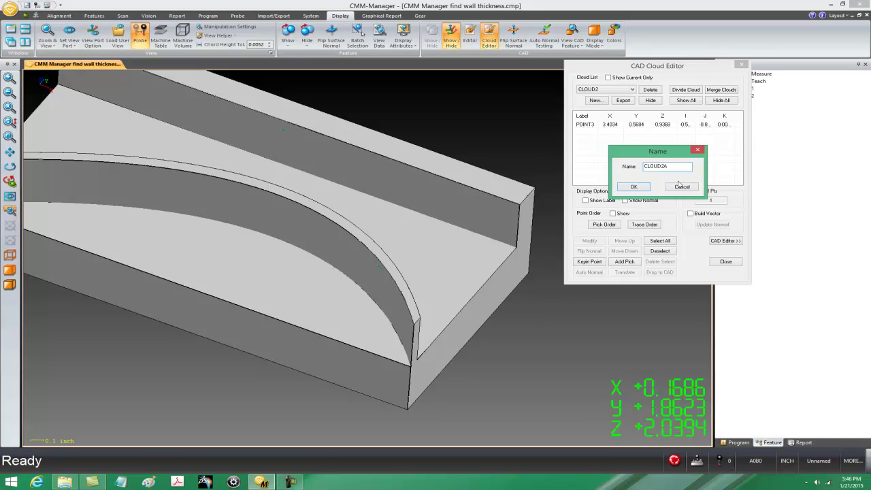
{"action": "type", "text": "2A"}
{"action": "left_click", "coordinate": [642, 187]}
Translate POINT3 of CLOUD2A along its point vector by a distance of -.1
{"action": "left_click", "coordinate": [586, 125]}
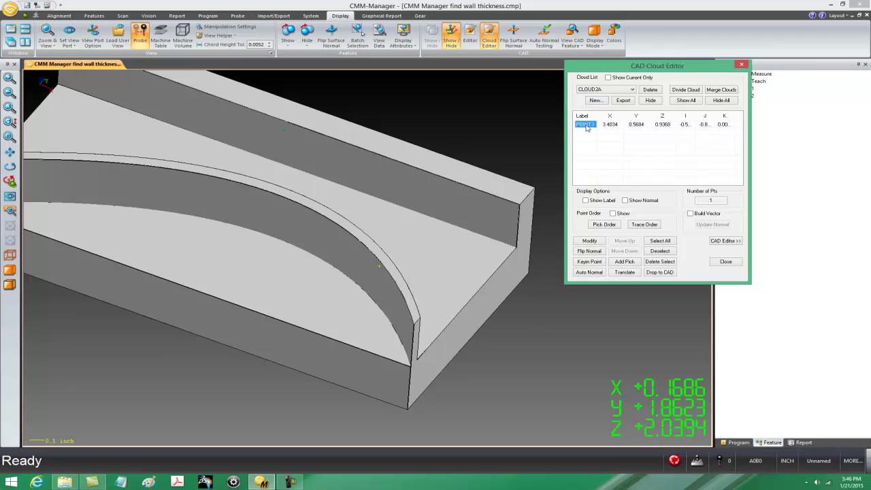
{"action": "left_click", "coordinate": [633, 273]}
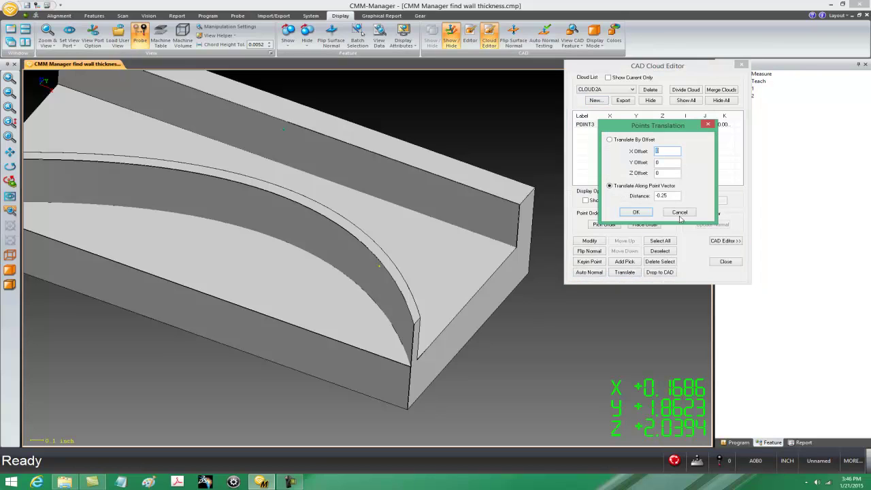
{"action": "double_click", "coordinate": [676, 197]}
{"action": "key", "text": "BackSpace"}
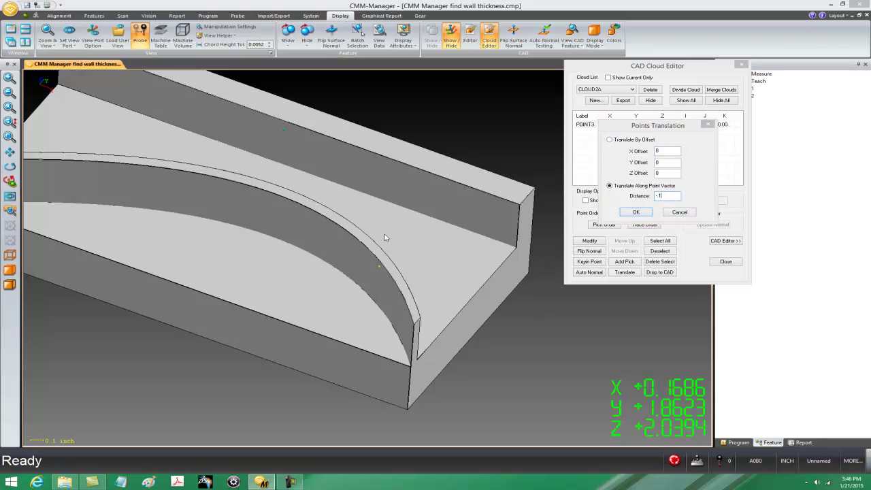
{"action": "left_click", "coordinate": [643, 214]}
Display the part in top view as a wireframe, focused on the translated point at the curved wall
{"action": "middle_click_drag", "start_coordinate": [317, 290], "coordinate": [345, 273]}
{"action": "right_click", "coordinate": [345, 273]}
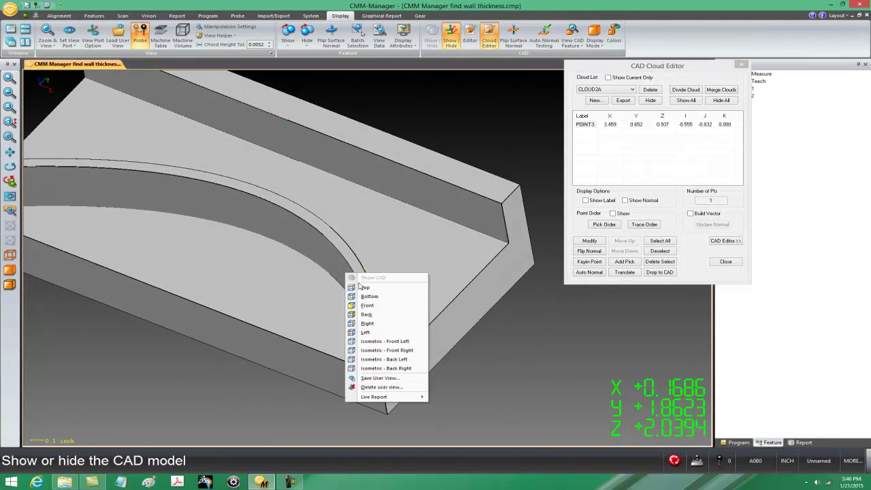
{"action": "left_click", "coordinate": [365, 286]}
{"action": "scroll", "coordinate": [397, 233], "scroll_direction": "up", "scroll_amount": 5}
{"action": "middle_click_drag", "start_coordinate": [465, 253], "coordinate": [357, 263]}
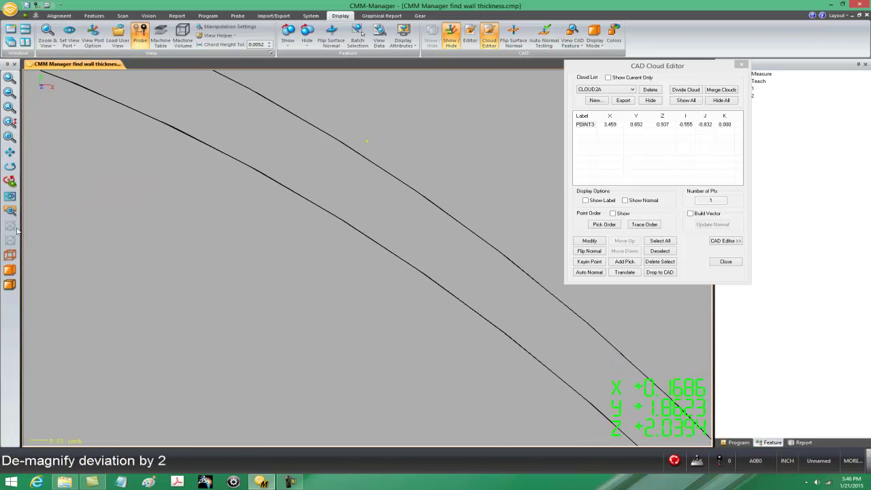
{"action": "left_click", "coordinate": [11, 256]}
{"action": "left_click_drag", "start_coordinate": [286, 233], "coordinate": [286, 237]}
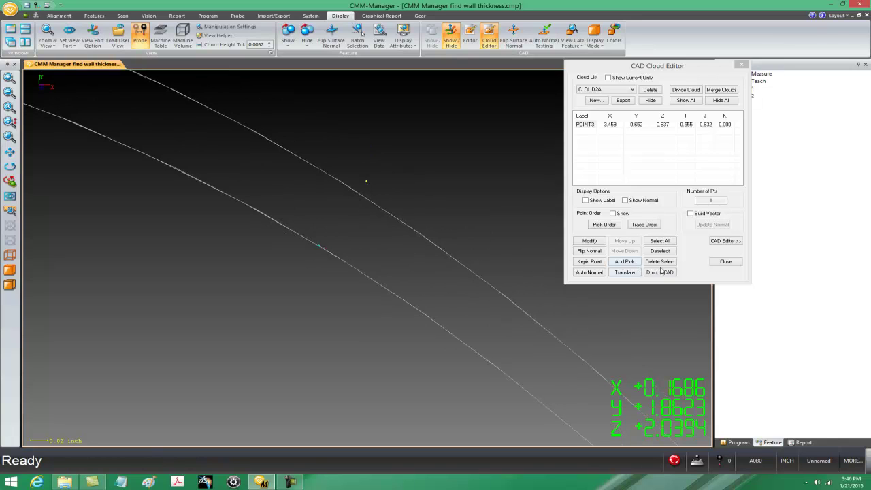
Compare the translated point's position with the curved wall's far edge and the original CAD point
{"action": "scroll", "coordinate": [398, 252], "scroll_direction": "down", "scroll_amount": 3}
{"action": "scroll", "coordinate": [409, 235], "scroll_direction": "up", "scroll_amount": 2}
{"action": "middle_click_drag", "start_coordinate": [463, 238], "coordinate": [463, 241]}
{"action": "scroll", "coordinate": [361, 249], "scroll_direction": "up", "scroll_amount": 2}
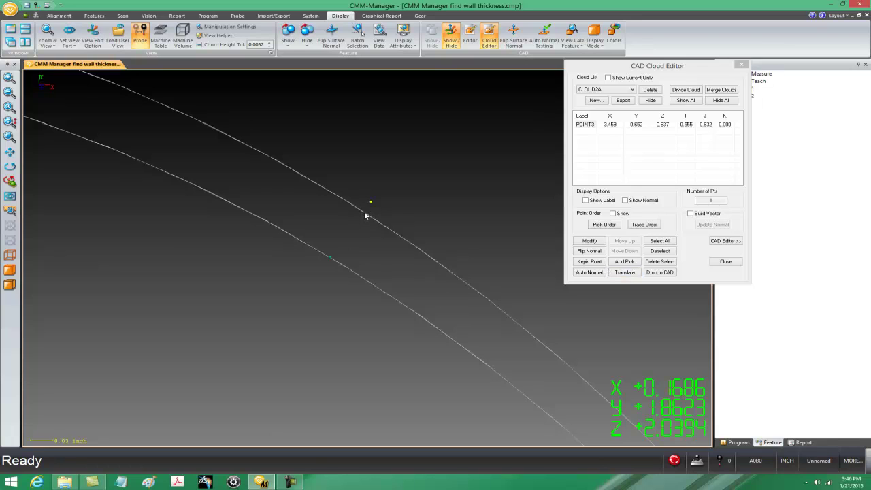
{"action": "scroll", "coordinate": [361, 227], "scroll_direction": "down", "scroll_amount": 3}
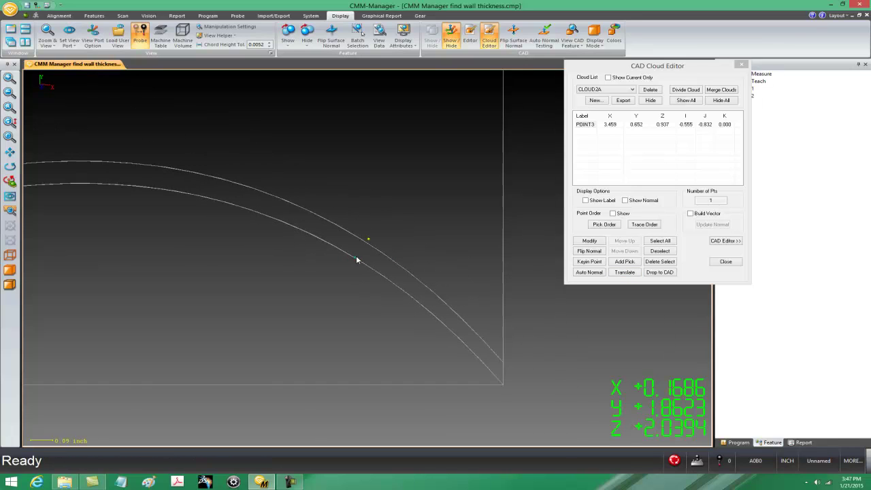
{"action": "scroll", "coordinate": [402, 211], "scroll_direction": "down", "scroll_amount": 2}
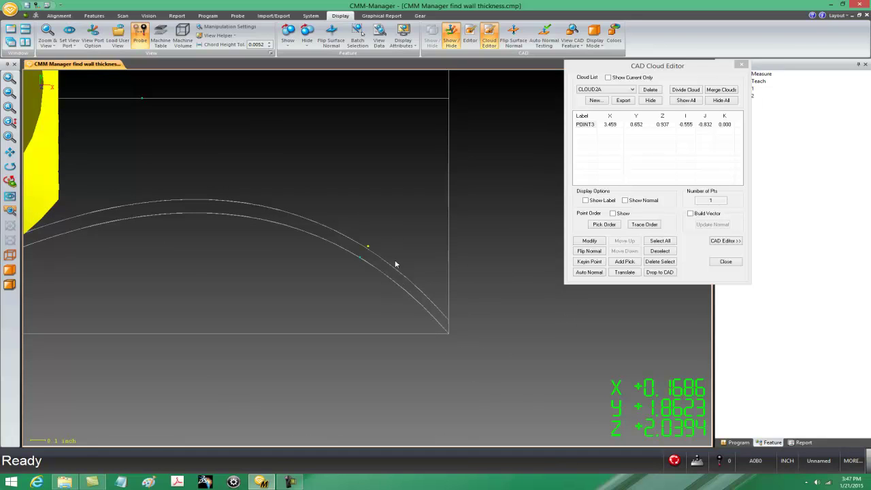
{"action": "scroll", "coordinate": [381, 238], "scroll_direction": "up", "scroll_amount": 3}
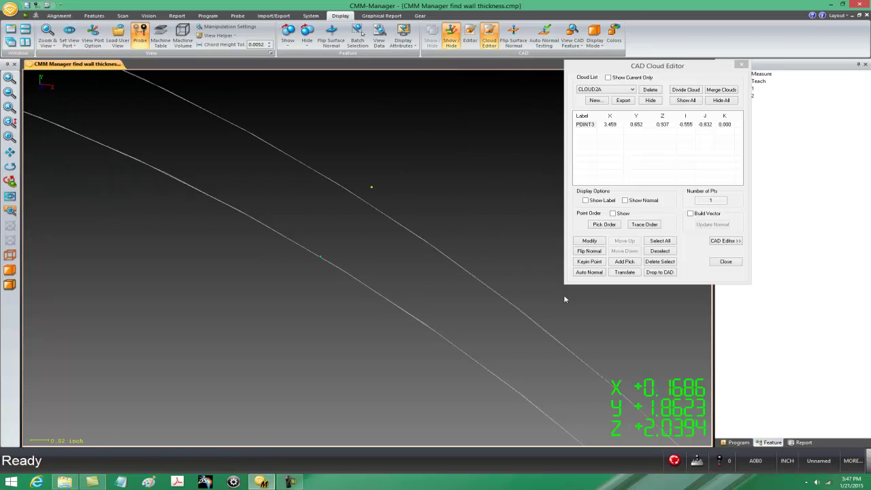
Drop CLOUD2A's translated point onto the CAD model using Auto Projection to CAD, and close the CAD Cloud Editor
{"action": "left_click", "coordinate": [658, 274]}
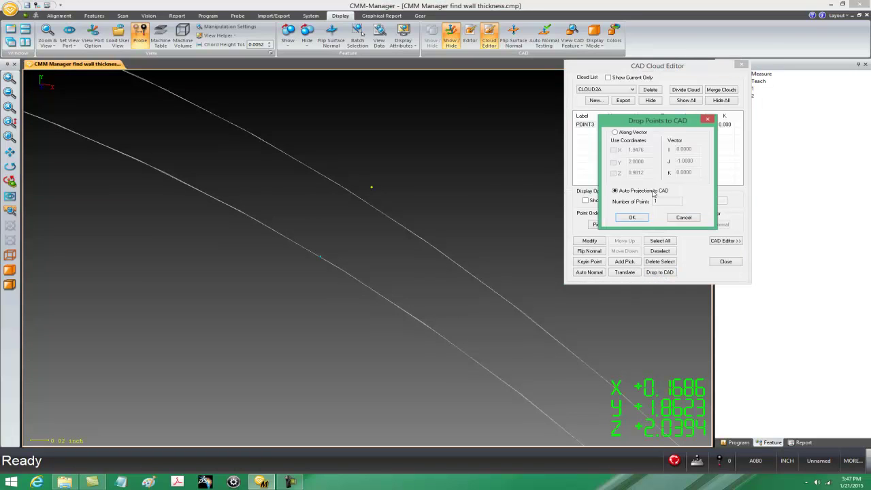
{"action": "left_click", "coordinate": [632, 217]}
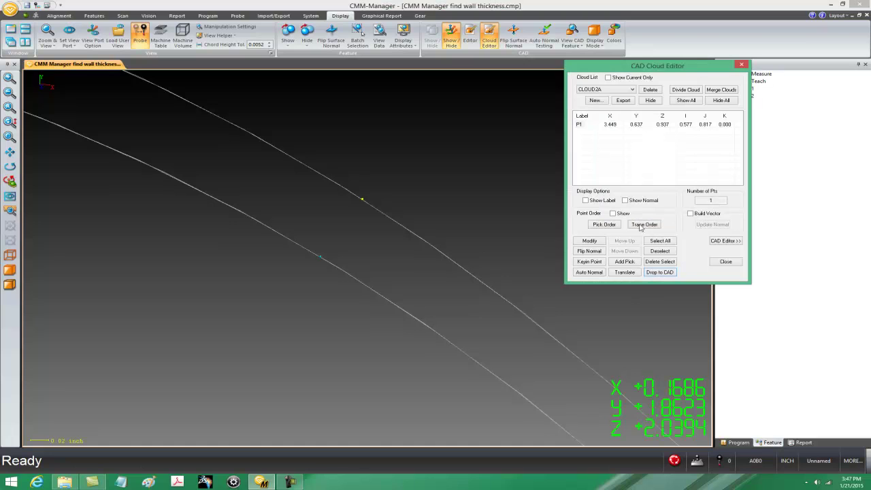
{"action": "left_click", "coordinate": [739, 262]}
Display the part as a shaded solid, turned to a tilted view showing the curved wall
{"action": "left_click", "coordinate": [10, 285]}
{"action": "middle_click_drag", "start_coordinate": [405, 322], "coordinate": [407, 214]}
{"action": "middle_click_drag", "start_coordinate": [395, 238], "coordinate": [372, 253]}
{"action": "left_click_drag", "start_coordinate": [378, 256], "coordinate": [361, 224]}
{"action": "key", "text": "Escape"}
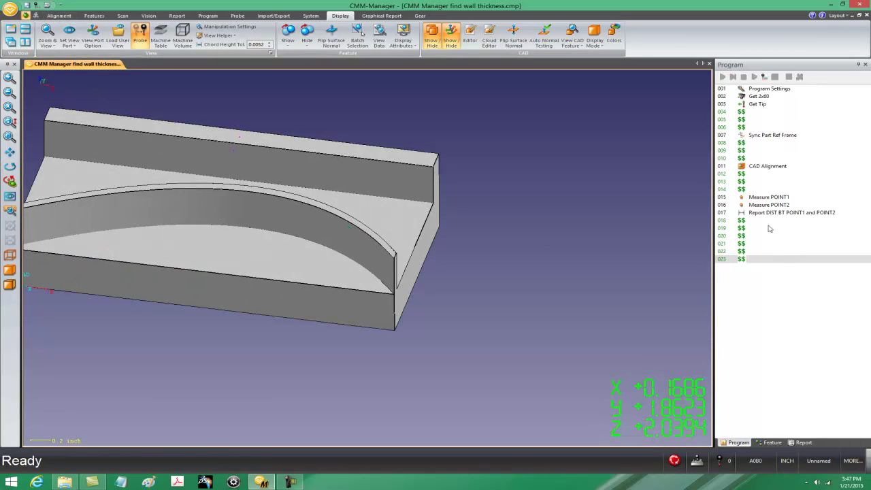
Insert a CAD-taught point measurement at program line 020 using the original cloud point on the curved wall's near face, keeping the name POINT3
{"action": "left_click", "coordinate": [769, 228]}
{"action": "left_click", "coordinate": [785, 237]}
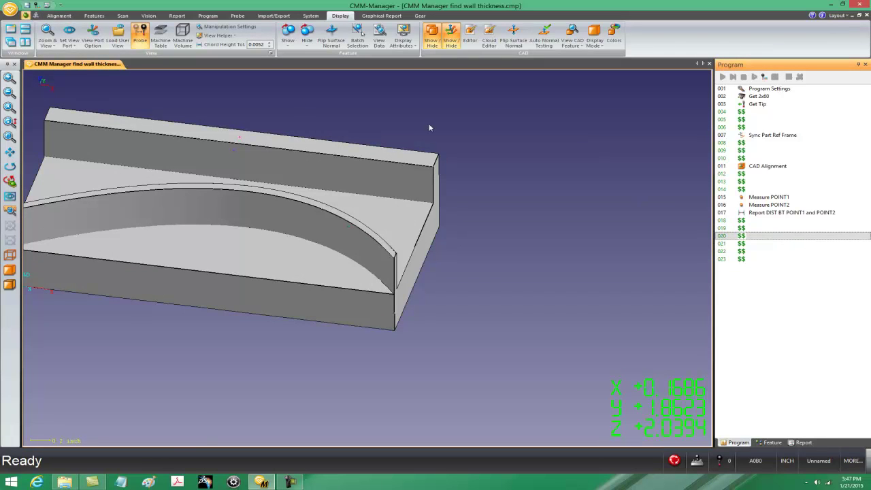
{"action": "left_click", "coordinate": [94, 15]}
{"action": "left_click", "coordinate": [428, 30]}
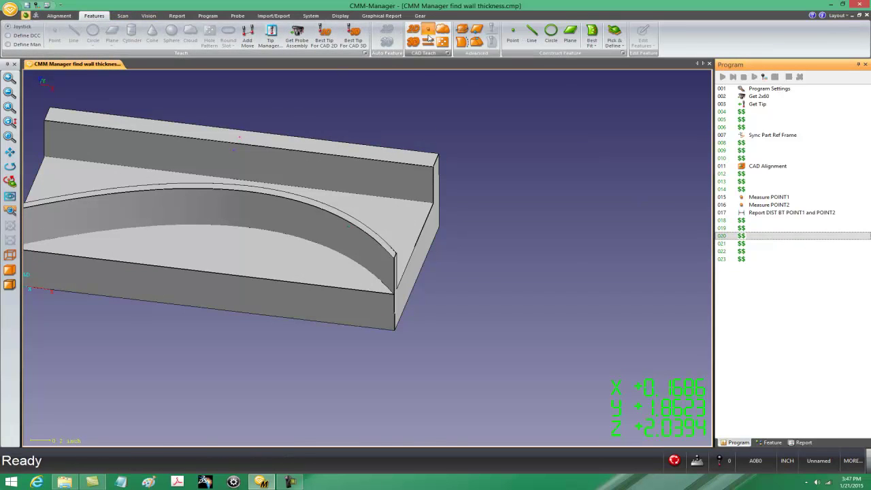
{"action": "middle_click_drag", "start_coordinate": [439, 203], "coordinate": [442, 214]}
{"action": "scroll", "coordinate": [440, 247], "scroll_direction": "up", "scroll_amount": 5}
{"action": "scroll", "coordinate": [441, 334], "scroll_direction": "up", "scroll_amount": 2}
{"action": "middle_click_drag", "start_coordinate": [440, 247], "coordinate": [306, 222]}
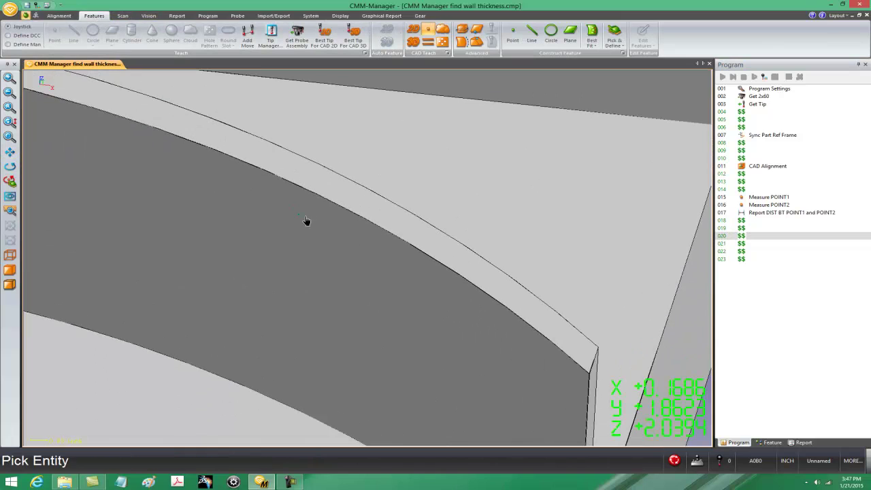
{"action": "left_click", "coordinate": [299, 220]}
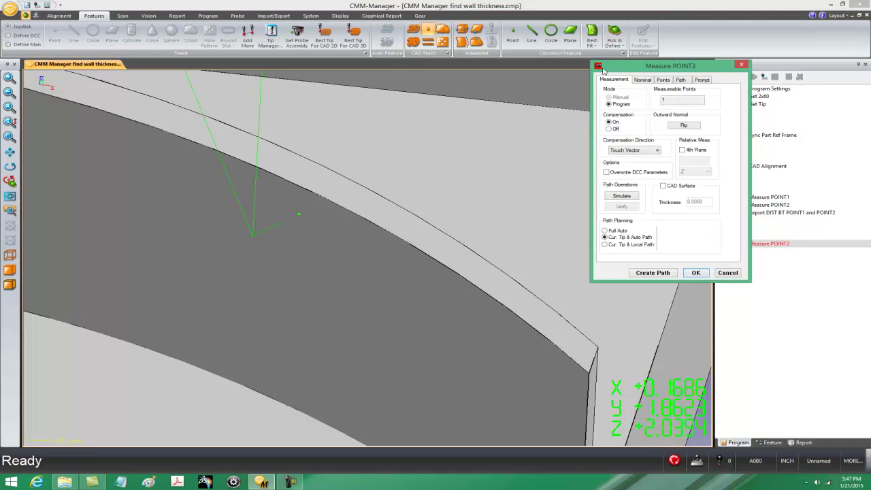
{"action": "left_click", "coordinate": [695, 273]}
Add a CAD-taught measurement of the projected point on the curved wall's opposite face and name it POINT4
{"action": "middle_click_drag", "start_coordinate": [512, 303], "coordinate": [309, 218]}
{"action": "left_click", "coordinate": [321, 220]}
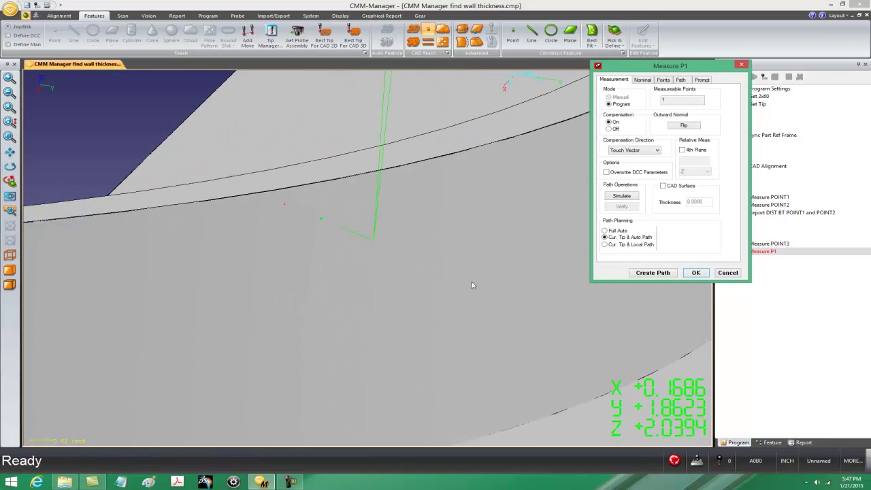
{"action": "left_click", "coordinate": [642, 80]}
{"action": "type", "text": "POINT4"}
{"action": "left_click", "coordinate": [668, 274]}
{"action": "left_click", "coordinate": [695, 274]}
Report the 3D distance between POINT3 and POINT4 on the curved wall, previewing the result before adding it to the program
{"action": "middle_click_drag", "start_coordinate": [568, 309], "coordinate": [450, 265]}
{"action": "scroll", "coordinate": [450, 271], "scroll_direction": "up", "scroll_amount": 3}
{"action": "right_click", "coordinate": [451, 258]}
{"action": "left_click", "coordinate": [182, 17]}
{"action": "left_click", "coordinate": [53, 35]}
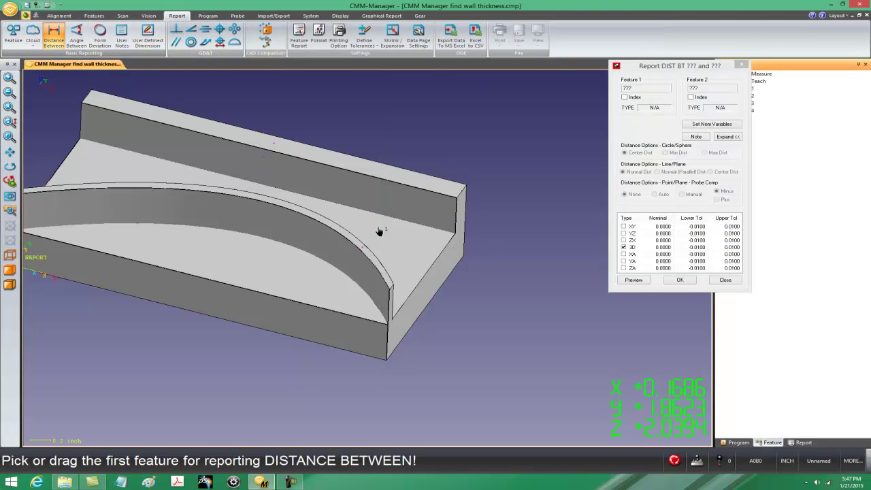
{"action": "left_click", "coordinate": [360, 254]}
{"action": "left_click", "coordinate": [365, 253]}
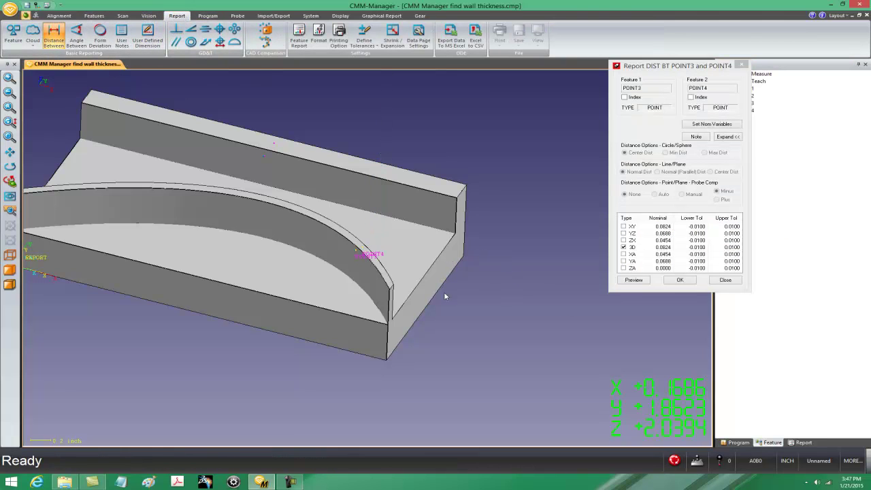
{"action": "left_click", "coordinate": [633, 279]}
{"action": "middle_click_drag", "start_coordinate": [547, 289], "coordinate": [420, 286]}
{"action": "left_click_drag", "start_coordinate": [421, 292], "coordinate": [450, 251]}
{"action": "middle_click_drag", "start_coordinate": [450, 251], "coordinate": [396, 248]}
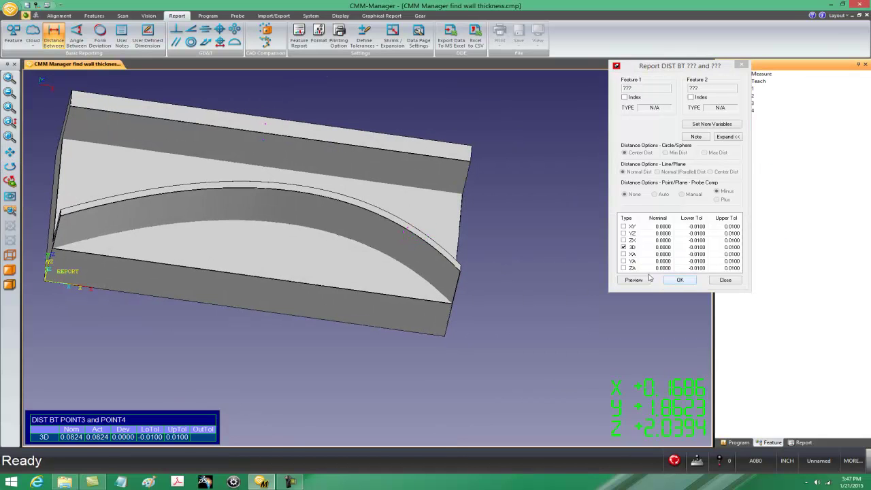
{"action": "left_click", "coordinate": [725, 280]}
Reopen the POINT3 to POINT4 distance report and check its 3D nominal value
{"action": "mouse_move", "coordinate": [376, 244]}
{"action": "left_mouse_down"}
{"action": "mouse_move", "coordinate": [288, 241]}
{"action": "mouse_move", "coordinate": [332, 323]}
{"action": "mouse_move", "coordinate": [318, 236]}
{"action": "mouse_move", "coordinate": [350, 249]}
{"action": "mouse_move", "coordinate": [369, 234]}
{"action": "left_mouse_up"}
{"action": "left_click_drag", "start_coordinate": [413, 266], "coordinate": [478, 282]}
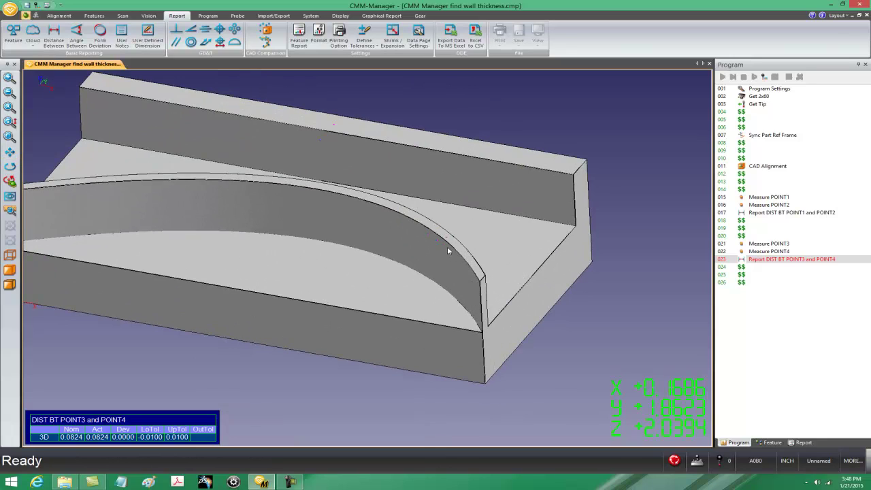
{"action": "double_click", "coordinate": [780, 258]}
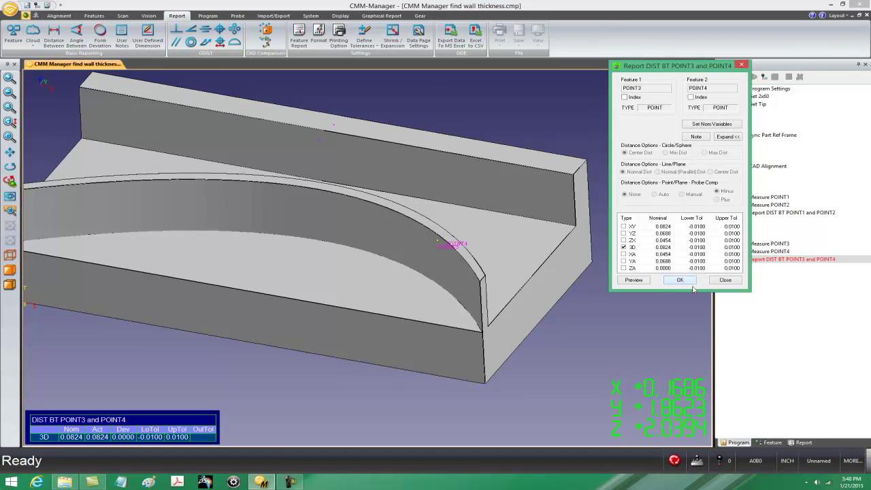
{"action": "double_click", "coordinate": [671, 247]}
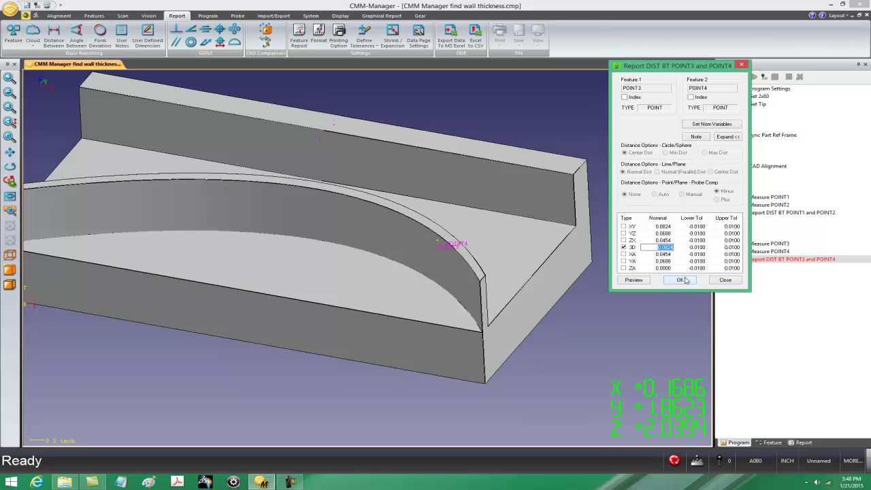
{"action": "left_click", "coordinate": [682, 280]}
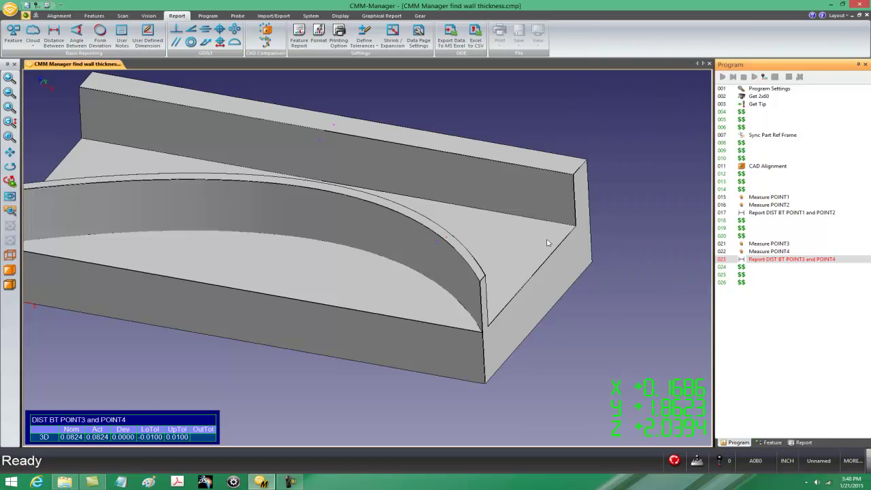
Show the whole part in top view to examine where the point pairs lie on both walls
{"action": "scroll", "coordinate": [397, 245], "scroll_direction": "down", "scroll_amount": 3}
{"action": "middle_click_drag", "start_coordinate": [397, 245], "coordinate": [274, 286]}
{"action": "right_click", "coordinate": [291, 266]}
{"action": "left_click", "coordinate": [322, 280]}
{"action": "middle_click_drag", "start_coordinate": [351, 260], "coordinate": [439, 276]}
{"action": "middle_click_drag", "start_coordinate": [439, 276], "coordinate": [434, 249]}
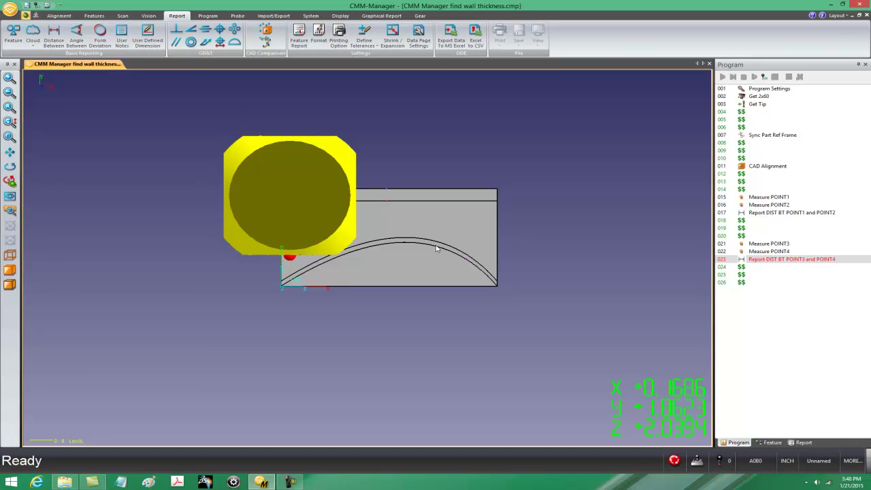
Set the program position to the last blank line, 026, and turn the part back to a tilted view
{"action": "left_click", "coordinate": [772, 273]}
{"action": "left_click", "coordinate": [770, 283]}
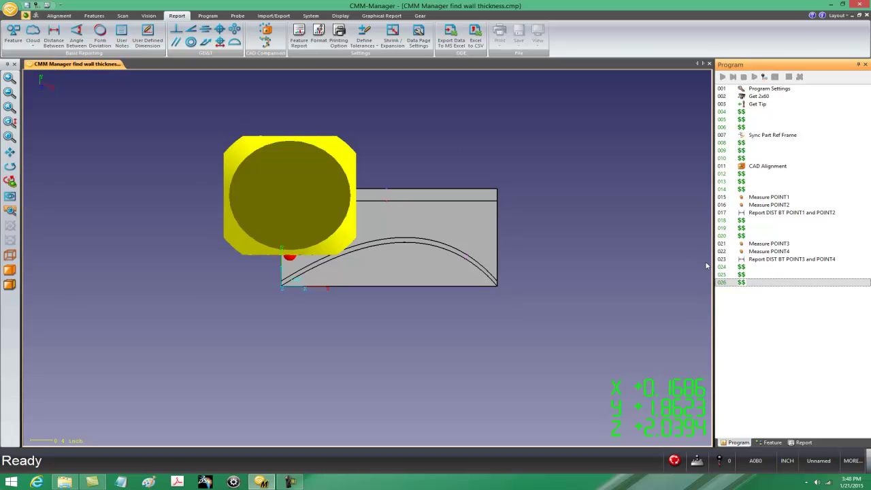
{"action": "middle_click_drag", "start_coordinate": [463, 304], "coordinate": [345, 238]}
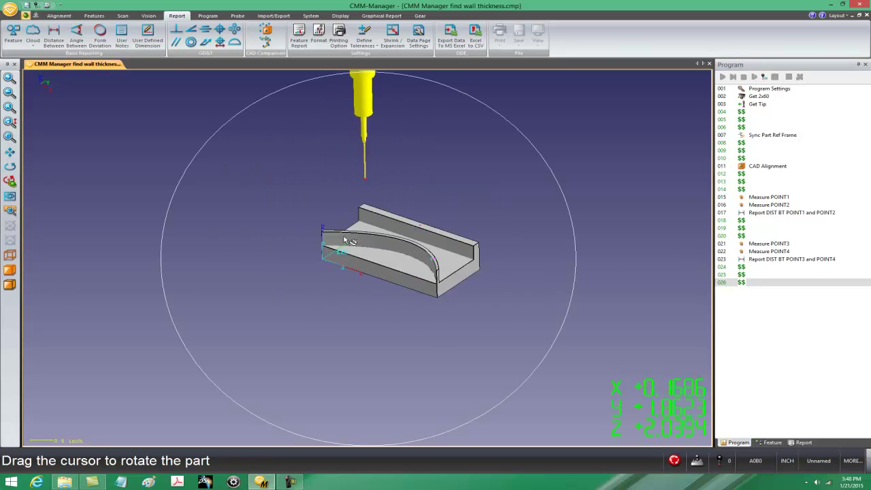
{"action": "left_click_drag", "start_coordinate": [350, 241], "coordinate": [361, 237]}
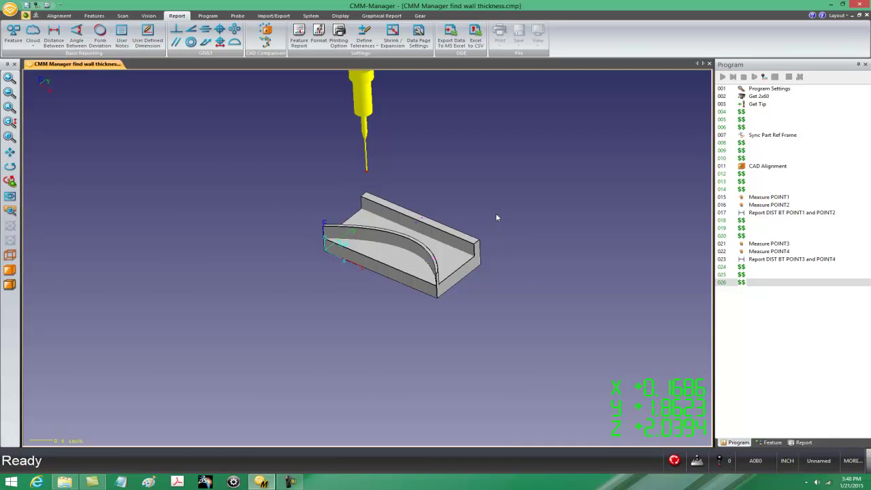